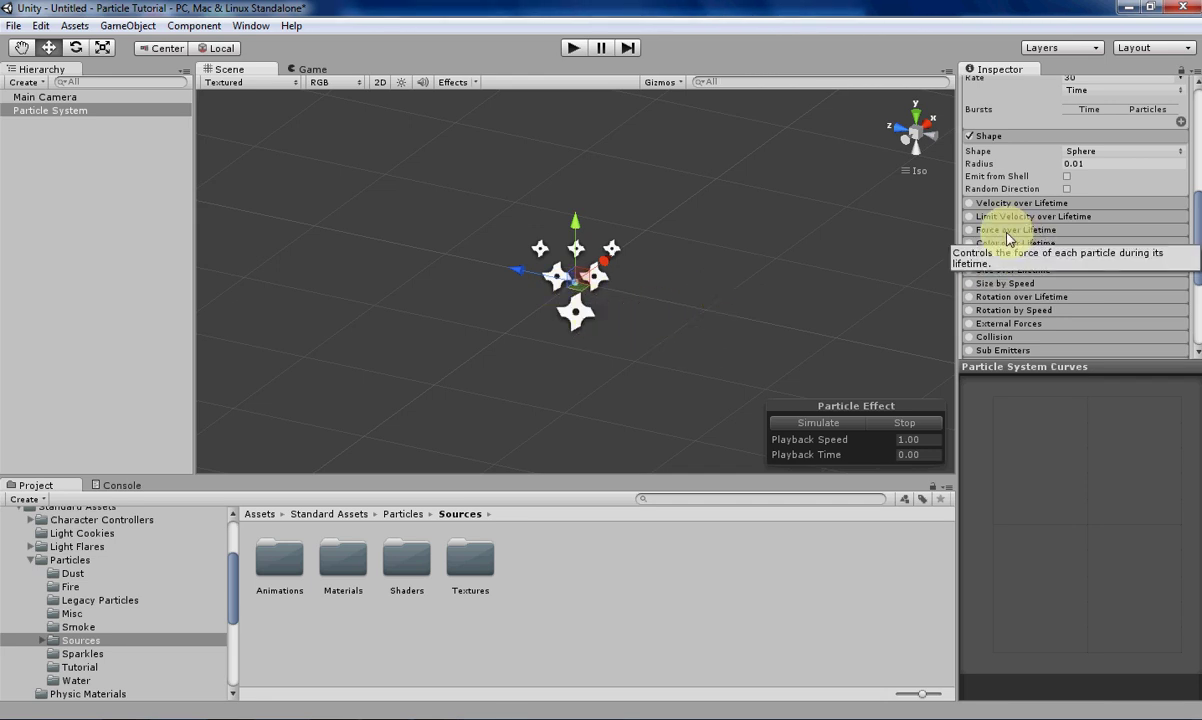
# Simulate the particle system and review its transform, main, Emission, Shape and over-lifetime module settings
pyautogui.click(829, 428)
pyautogui.scroll(5, 1065, 262)
pyautogui.scroll(3, 1065, 262)
pyautogui.scroll(-3, 1067, 261)
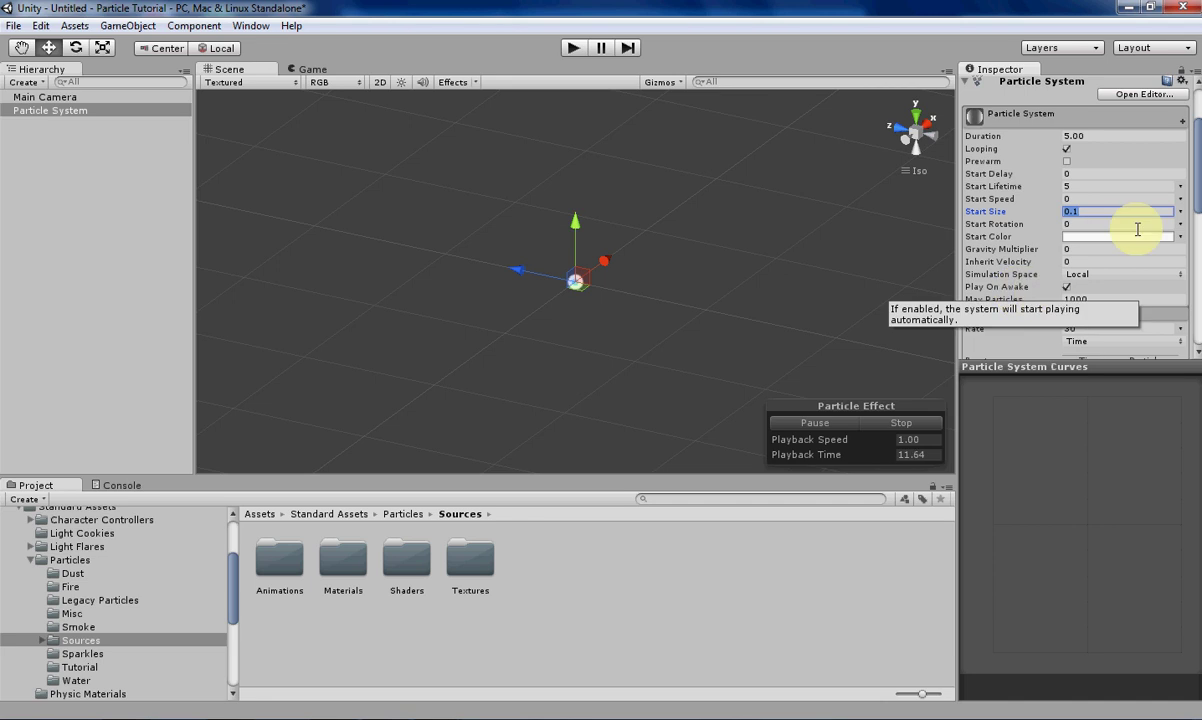
pyautogui.scroll(3, 1155, 232)
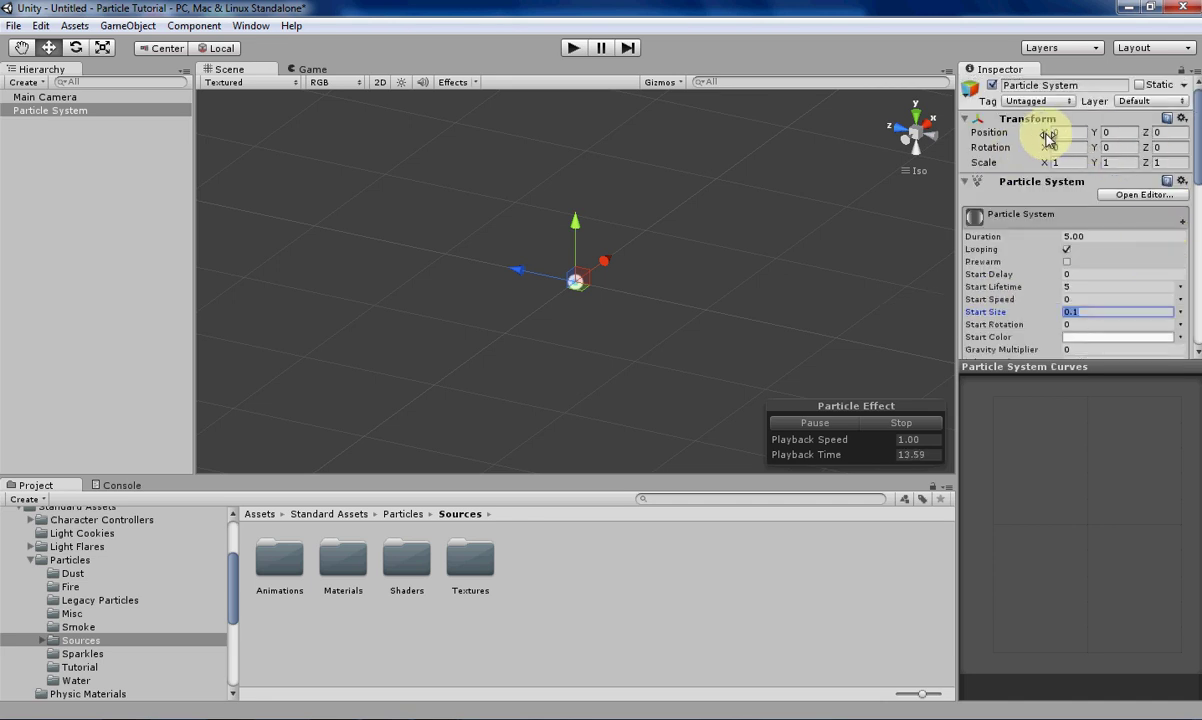
pyautogui.scroll(-4, 1017, 253)
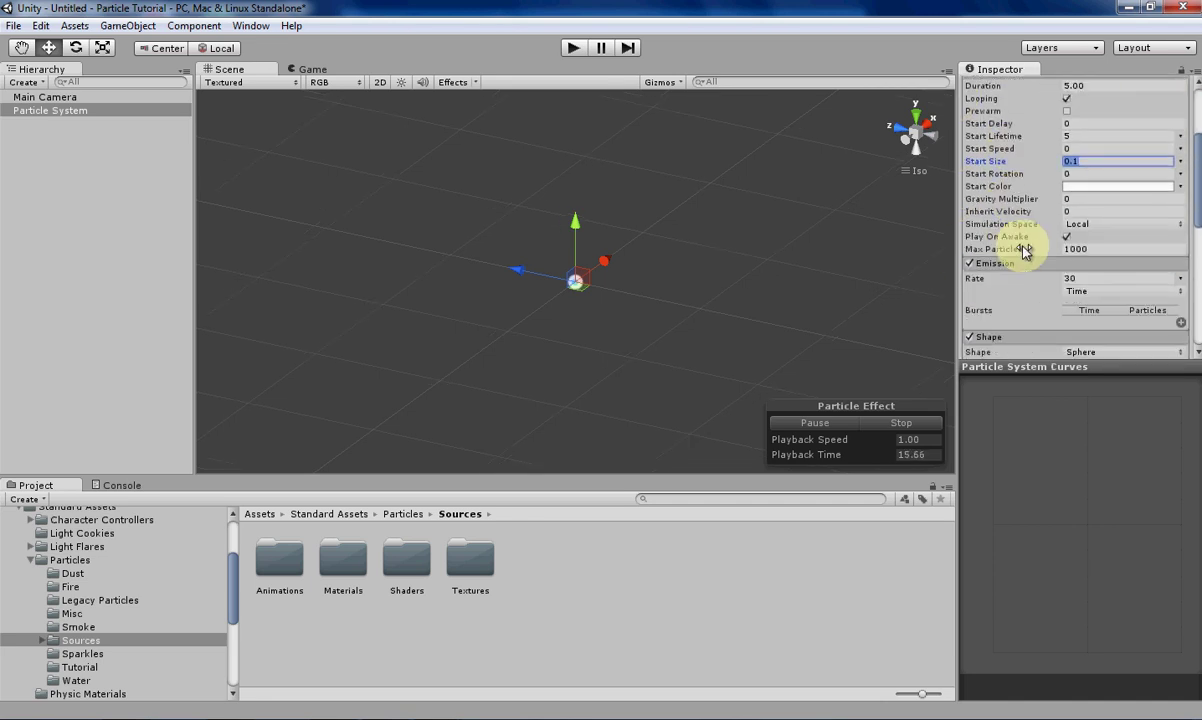
pyautogui.scroll(-3, 1096, 193)
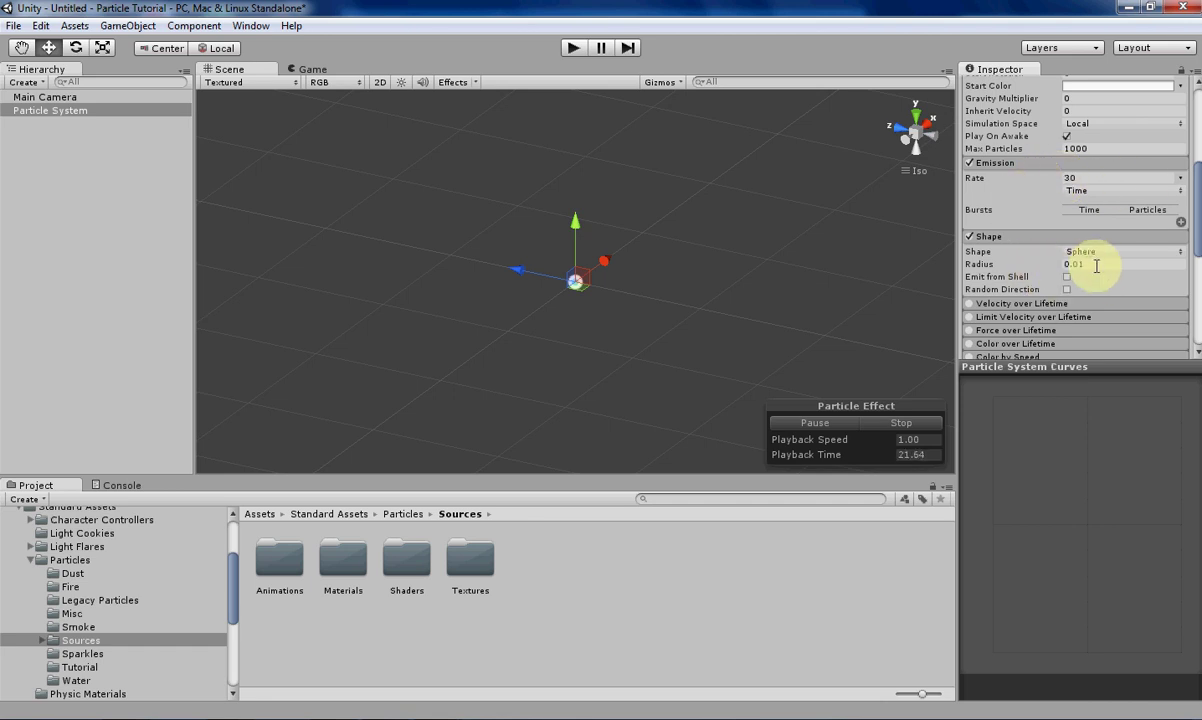
pyautogui.scroll(-4, 1024, 250)
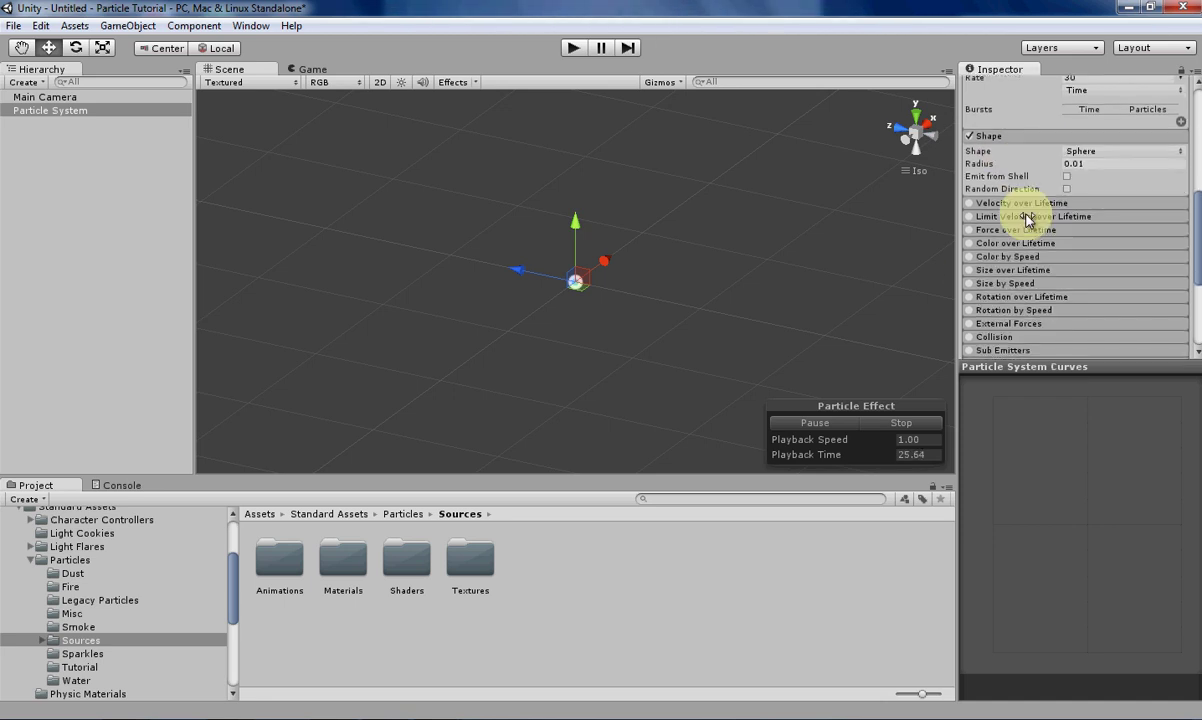
pyautogui.scroll(4, 1025, 220)
pyautogui.scroll(4, 1027, 219)
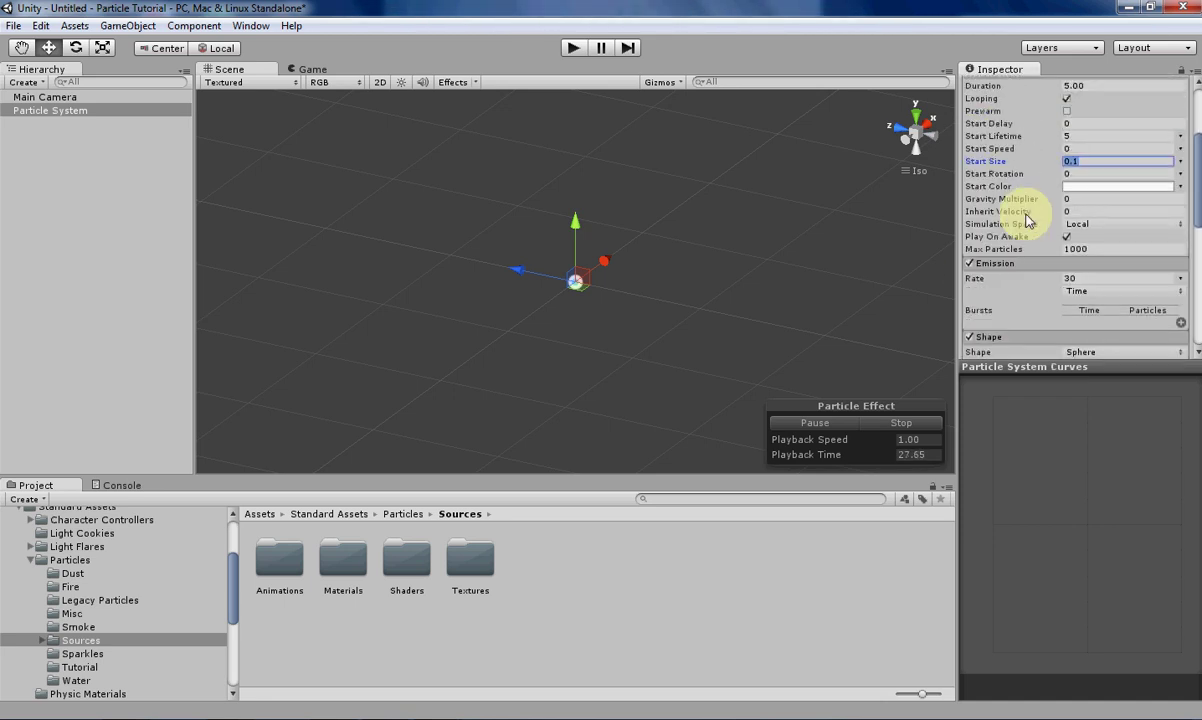
pyautogui.scroll(-8, 1027, 219)
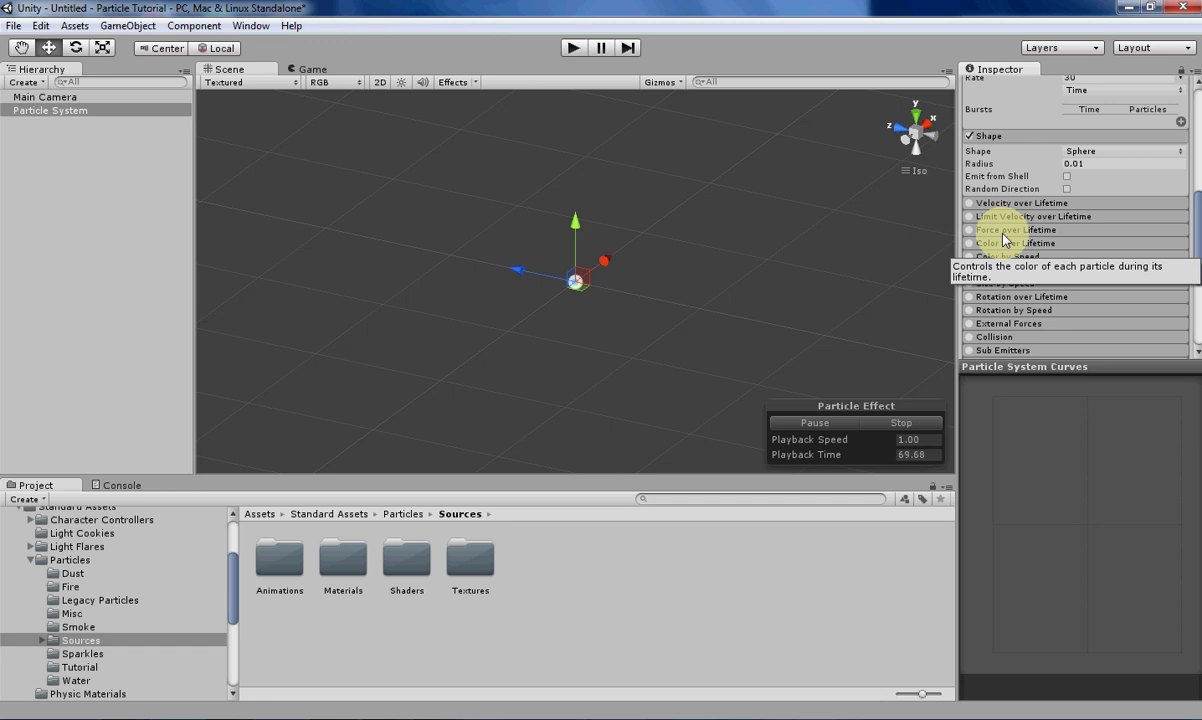
# Enable the Force over Lifetime module on the particle system and set its X force to 1
pyautogui.keyDown('alt'); pyautogui.moveTo(826, 311); pyautogui.dragTo(351, 332); pyautogui.keyUp('alt')
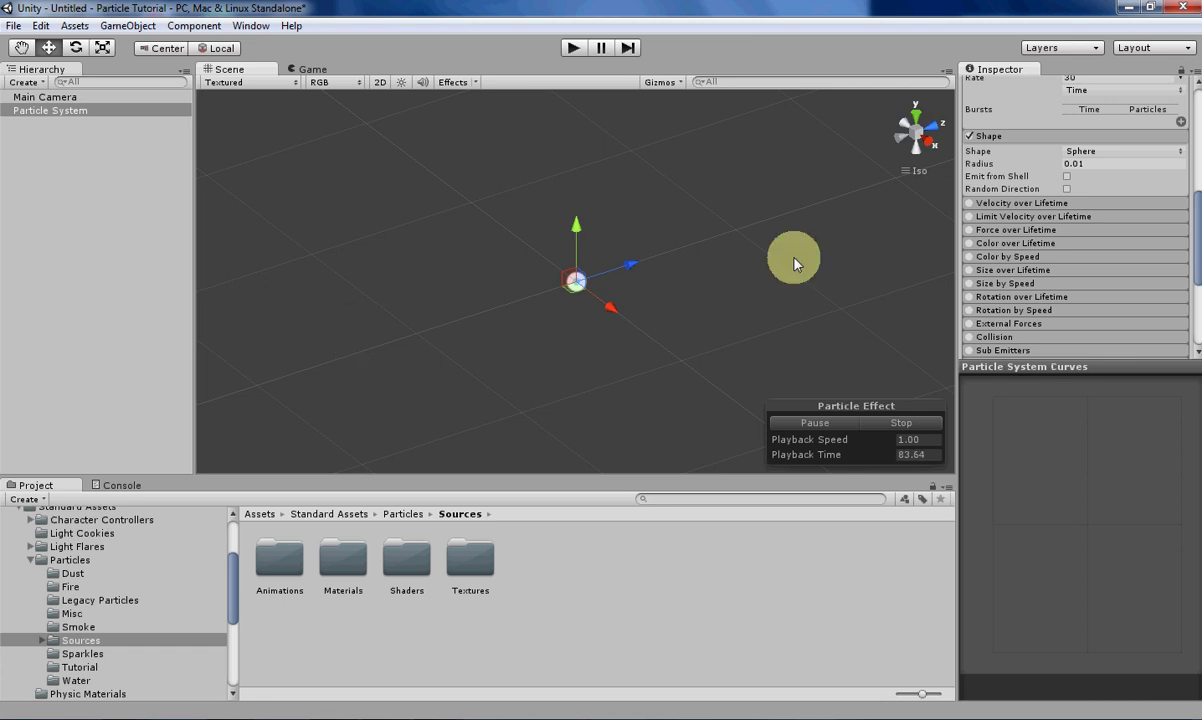
pyautogui.click(1015, 230)
pyautogui.keyDown('alt'); pyautogui.moveTo(762, 250); pyautogui.dragTo(472, 333); pyautogui.keyUp('alt')
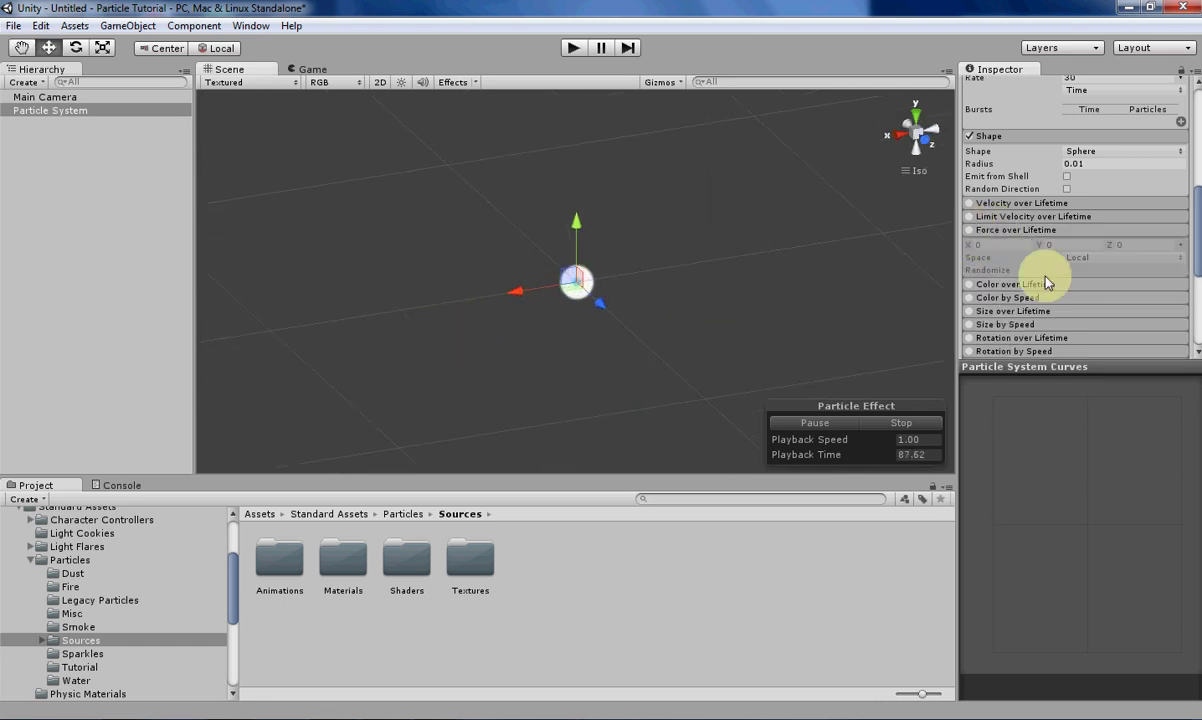
pyautogui.click(970, 230)
pyautogui.keyDown('alt'); pyautogui.moveTo(945, 252); pyautogui.dragTo(923, 274); pyautogui.keyUp('alt')
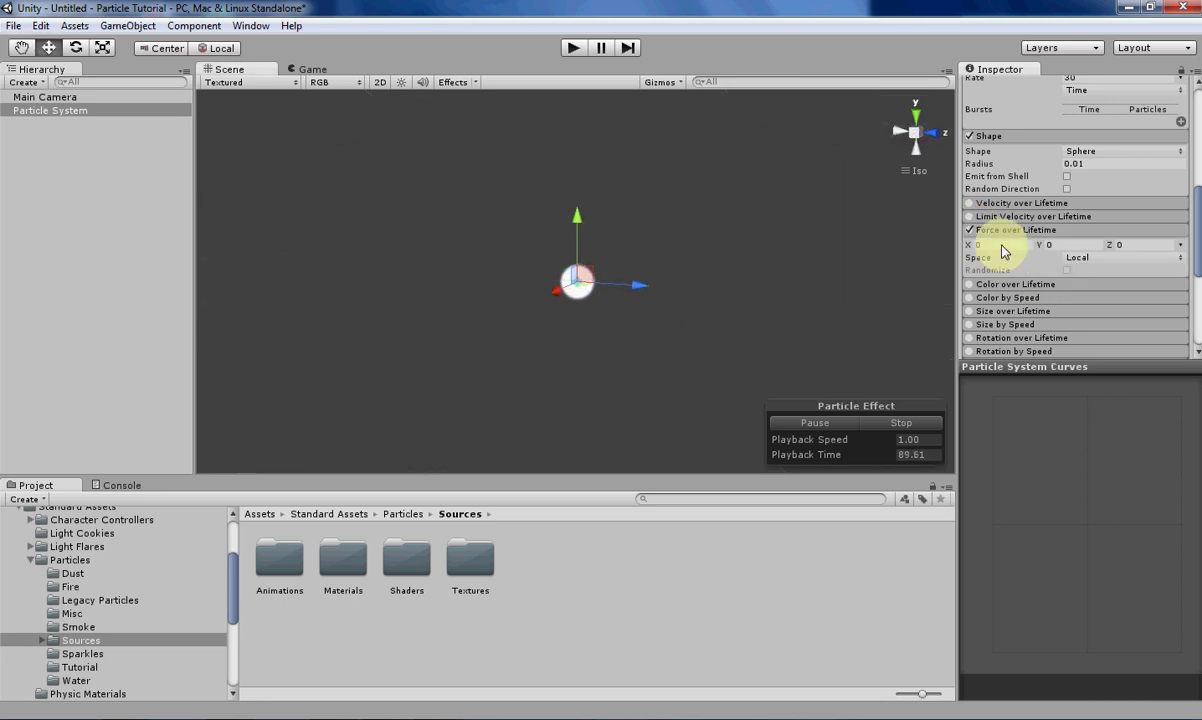
pyautogui.write('1')
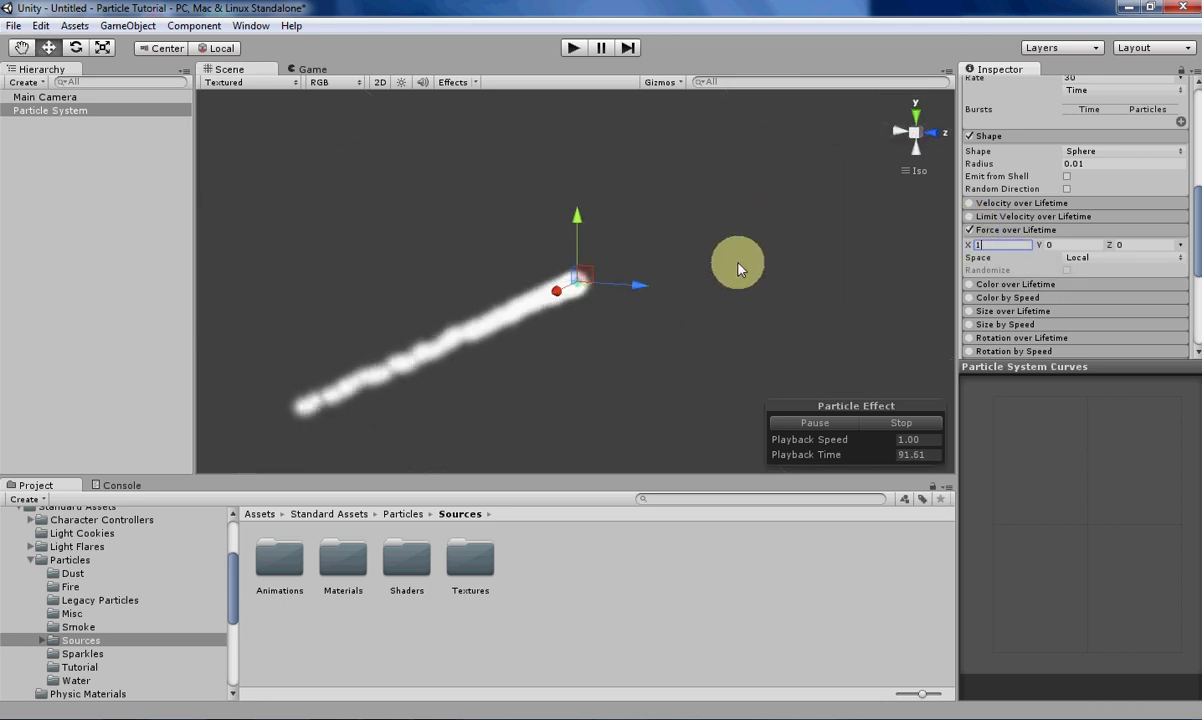
# Examine the spacing of the particles along the whole stream, from the emitter to its far end
pyautogui.keyDown('alt'); pyautogui.moveTo(708, 274); pyautogui.dragTo(573, 328); pyautogui.keyUp('alt')
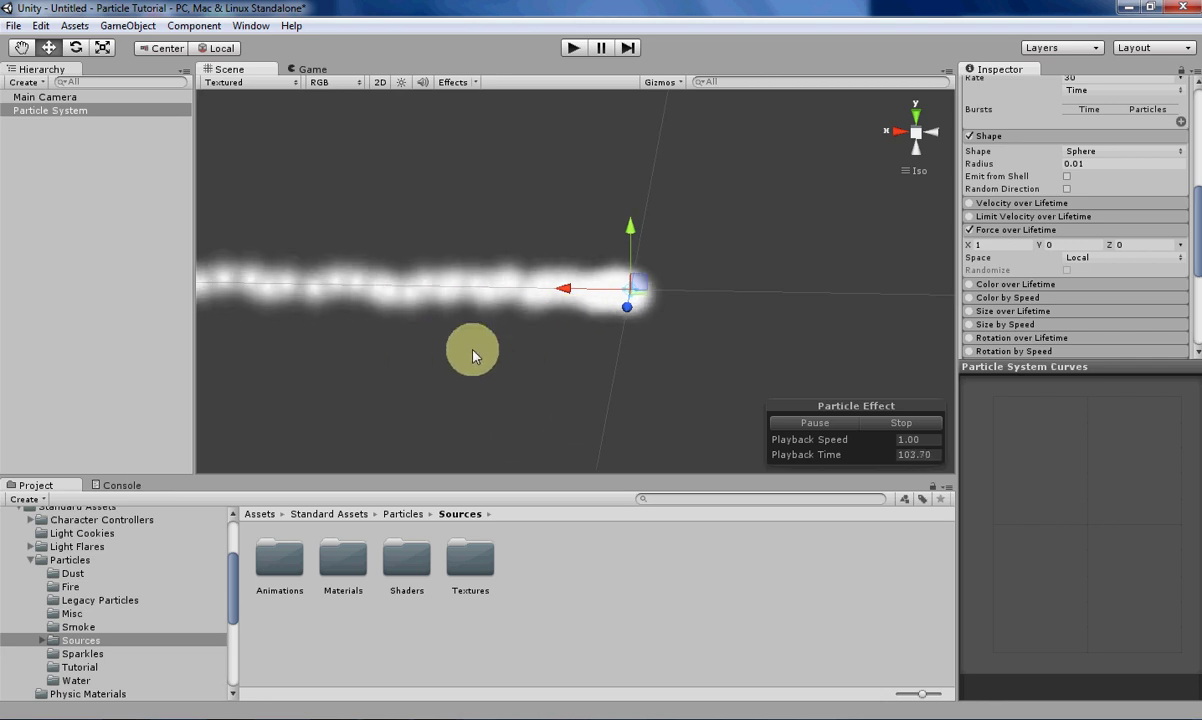
pyautogui.scroll(-10, 333, 286)
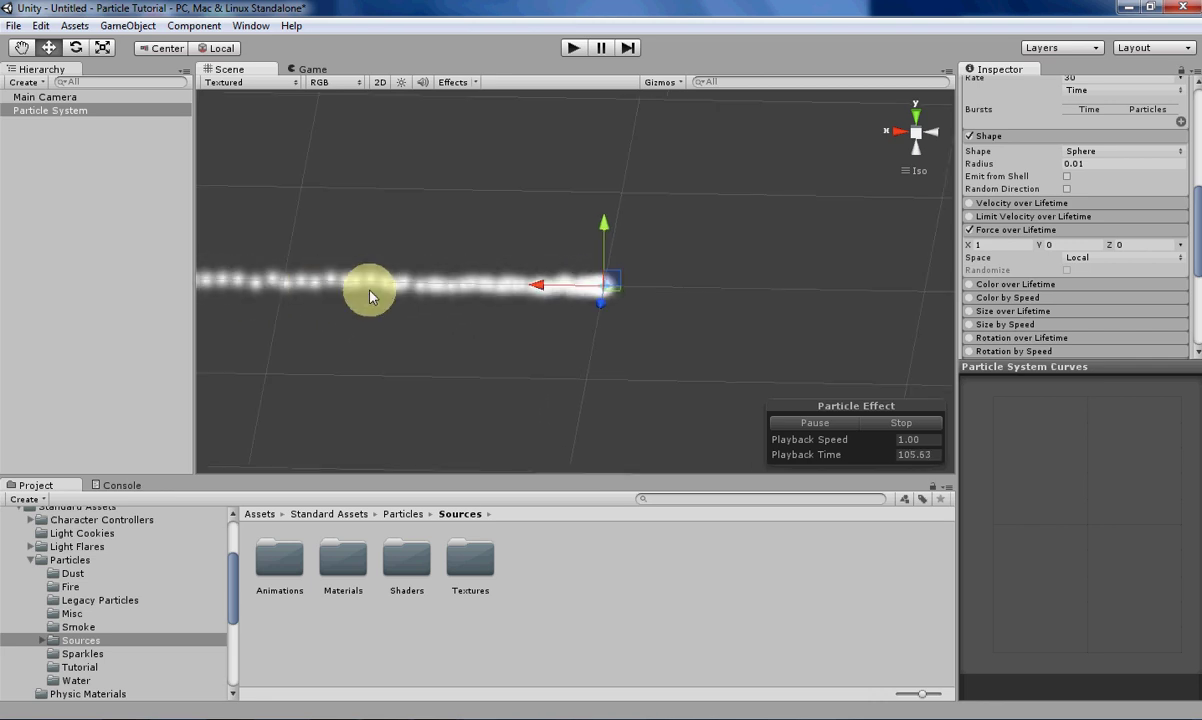
pyautogui.moveTo(330, 320); pyautogui.dragTo(529, 276, button='middle')
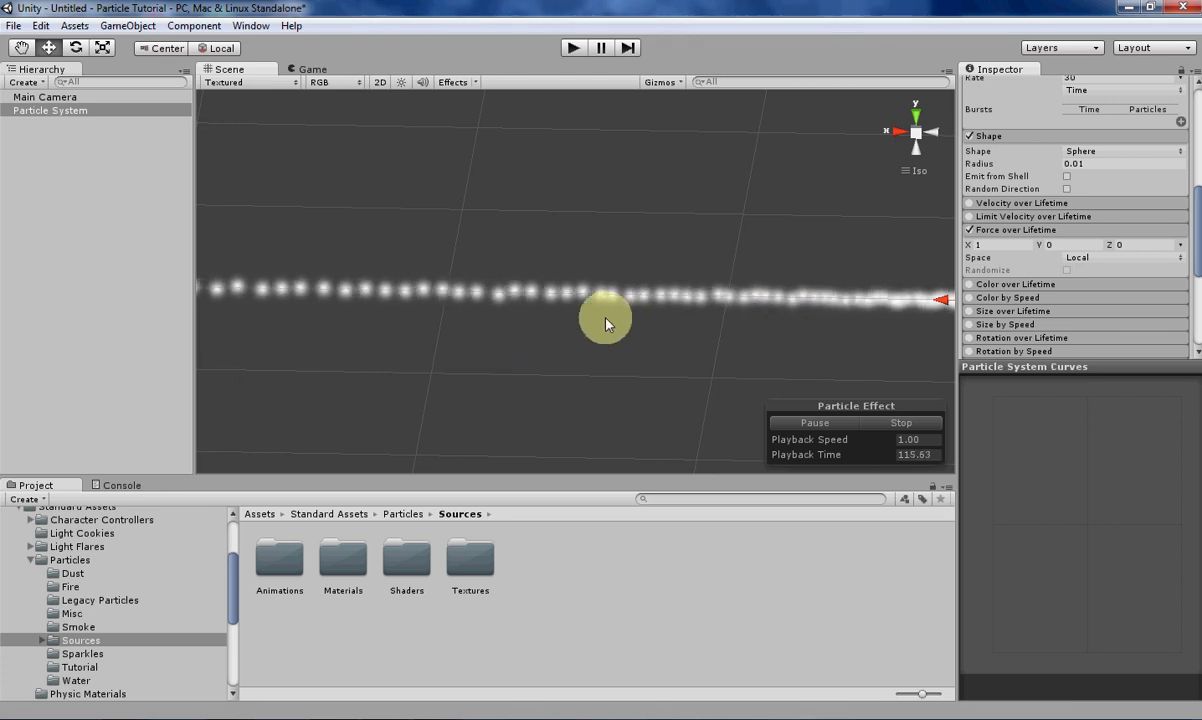
pyautogui.moveTo(499, 311); pyautogui.dragTo(730, 327, button='middle')
pyautogui.moveTo(452, 313); pyautogui.dragTo(730, 312, button='middle')
pyautogui.moveTo(320, 320); pyautogui.dragTo(783, 328, button='middle')
pyautogui.moveTo(540, 289)
pyautogui.mouseDown(button='middle')
pyautogui.moveTo(639, 307)
pyautogui.moveTo(443, 298)
pyautogui.mouseUp(button='middle')
pyautogui.scroll(-8, 429, 296)
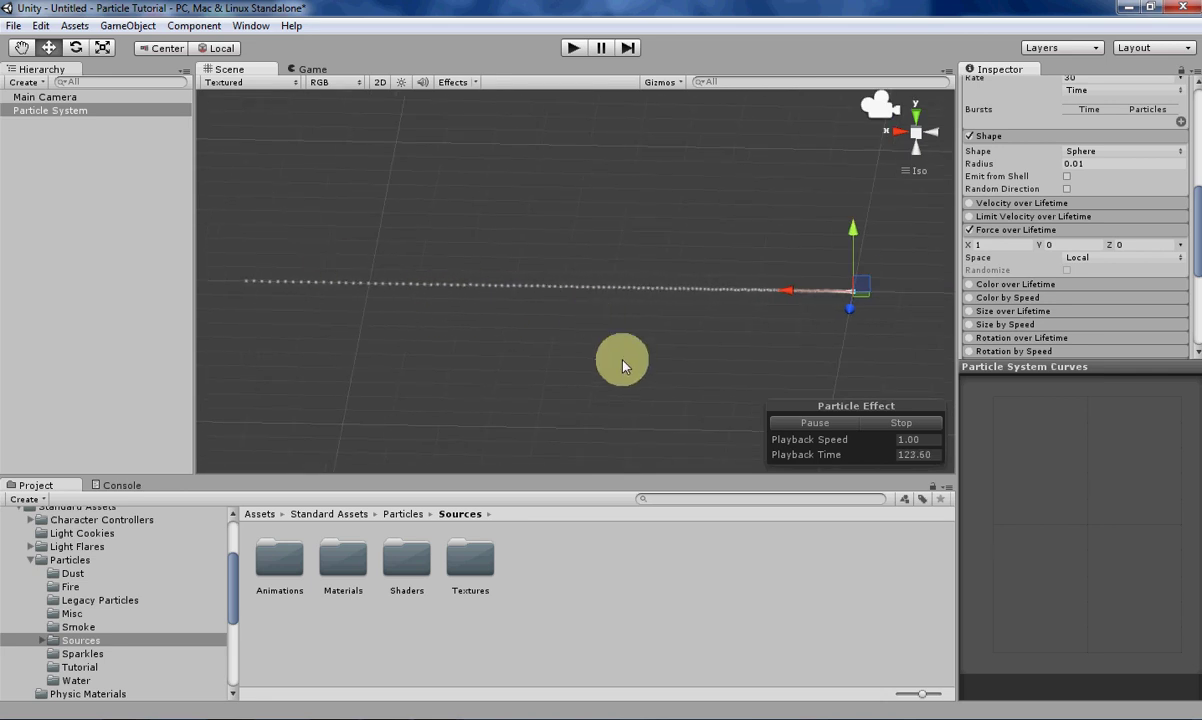
pyautogui.moveTo(660, 360); pyautogui.dragTo(459, 277, button='middle')
pyautogui.scroll(5, 561, 373)
pyautogui.scroll(3, 459, 277)
pyautogui.scroll(-10, 459, 277)
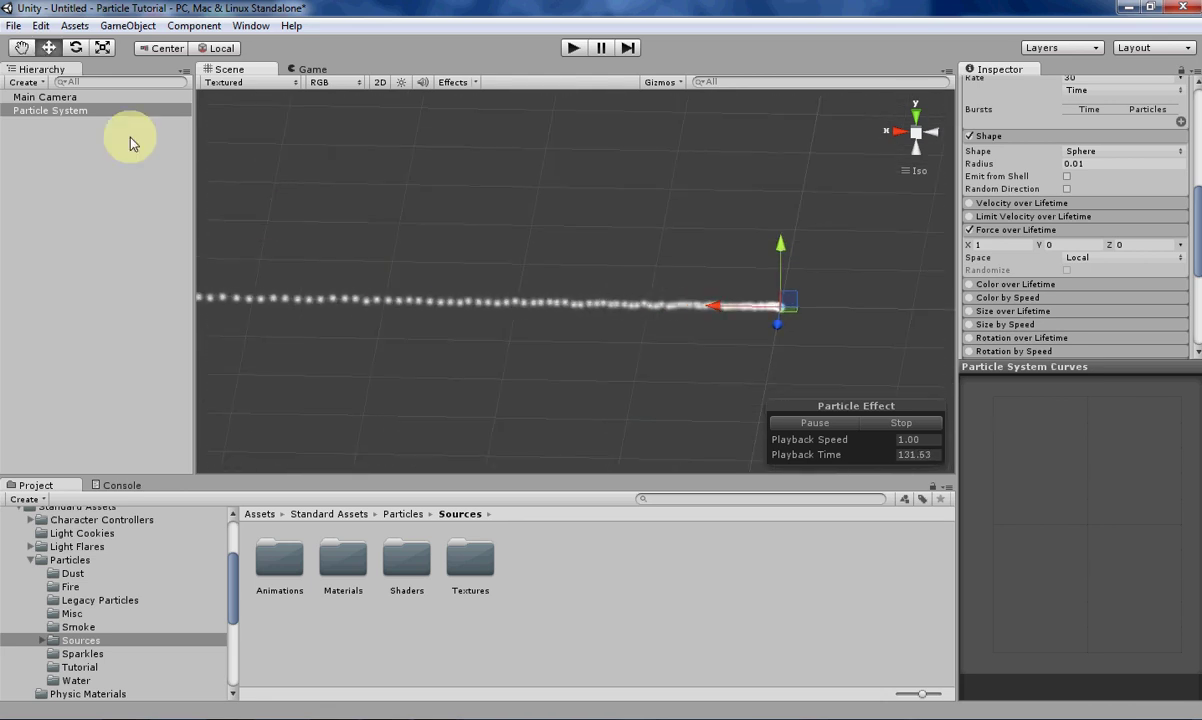
# Duplicate the particle system, nest the copy under the original, and move the copy upward along Y
pyautogui.click(101, 112)
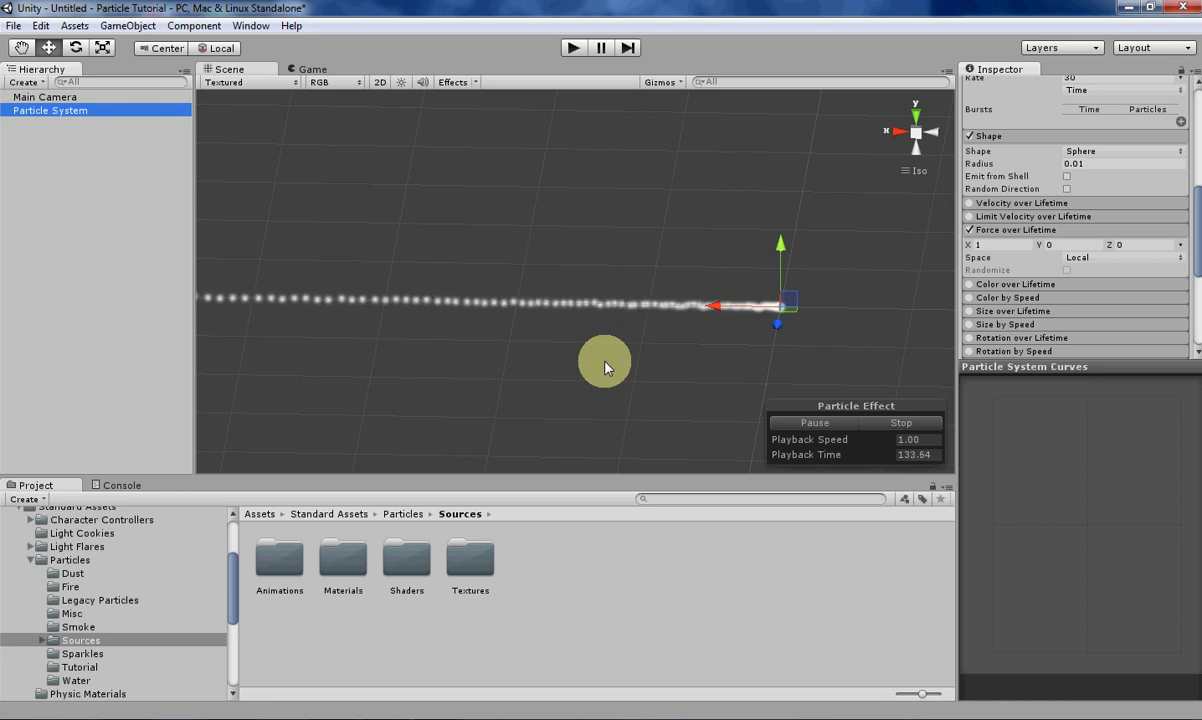
pyautogui.hotkey('ctrl', 'd')
pyautogui.moveTo(75, 110); pyautogui.dragTo(80, 136)
pyautogui.click(7, 110)
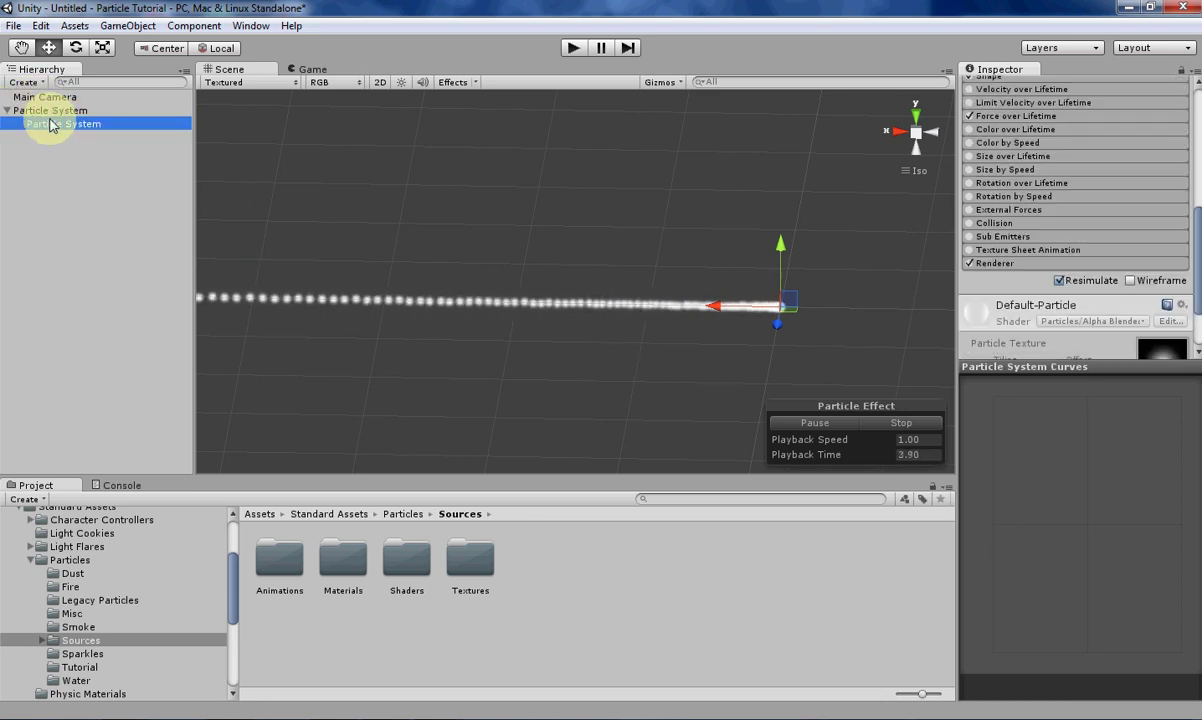
pyautogui.moveTo(778, 240); pyautogui.dragTo(781, 204)
# On the copied particle system, replace Force over Lifetime with Velocity over Lifetime, using an X velocity of 1
pyautogui.scroll(3, 1085, 279)
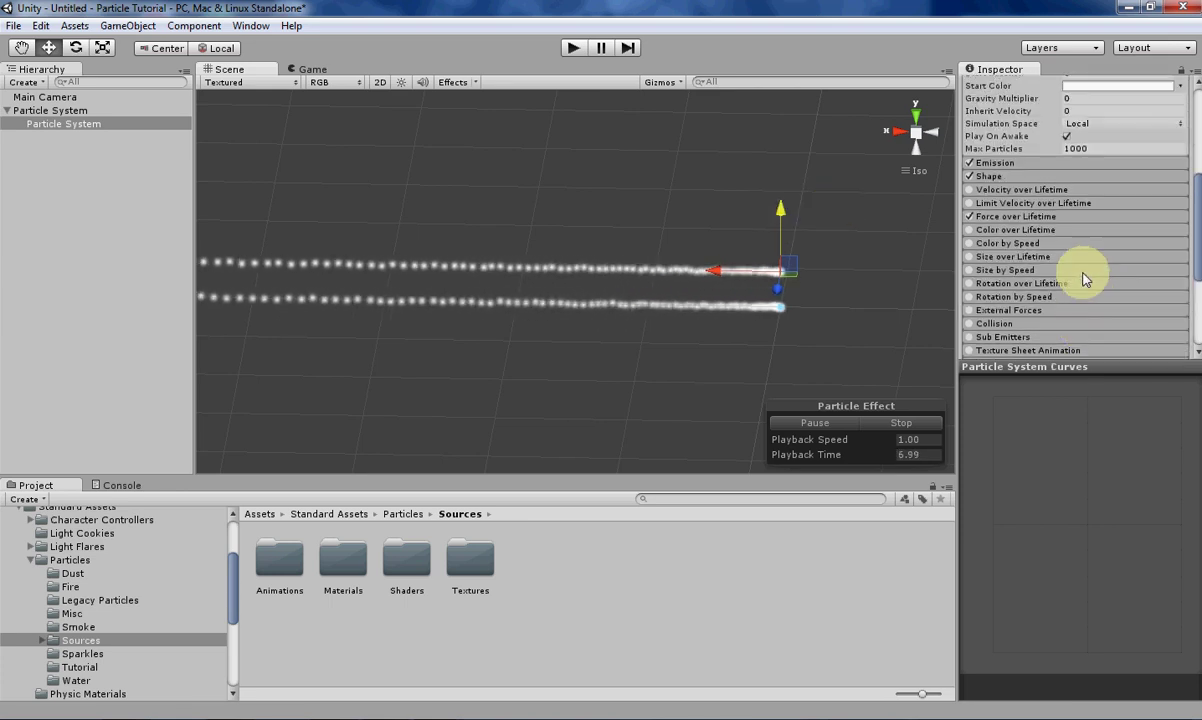
pyautogui.click(1047, 219)
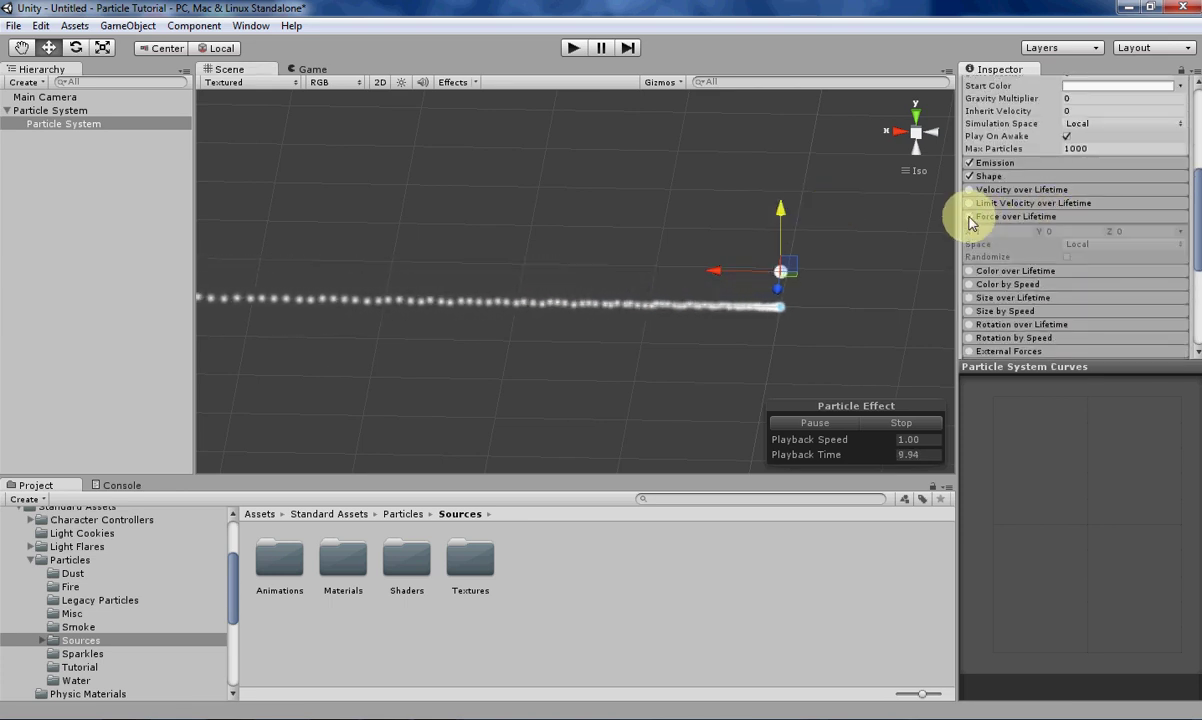
pyautogui.click(1006, 190)
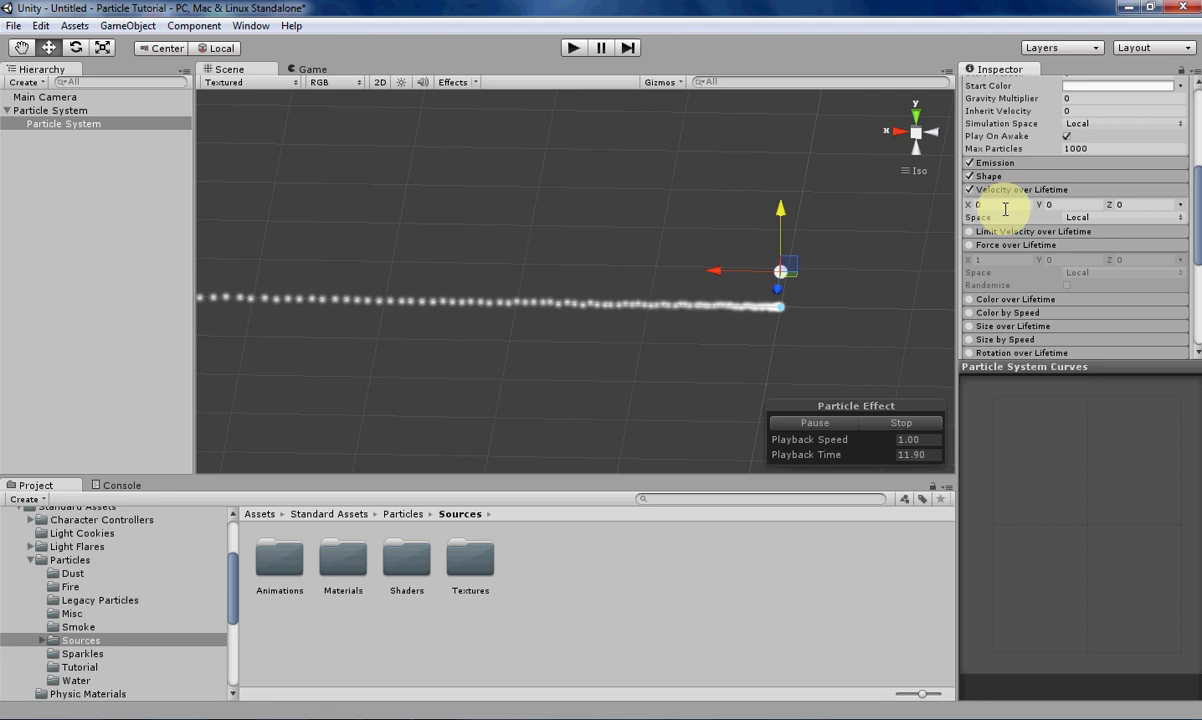
pyautogui.click(1004, 205)
pyautogui.write('1')
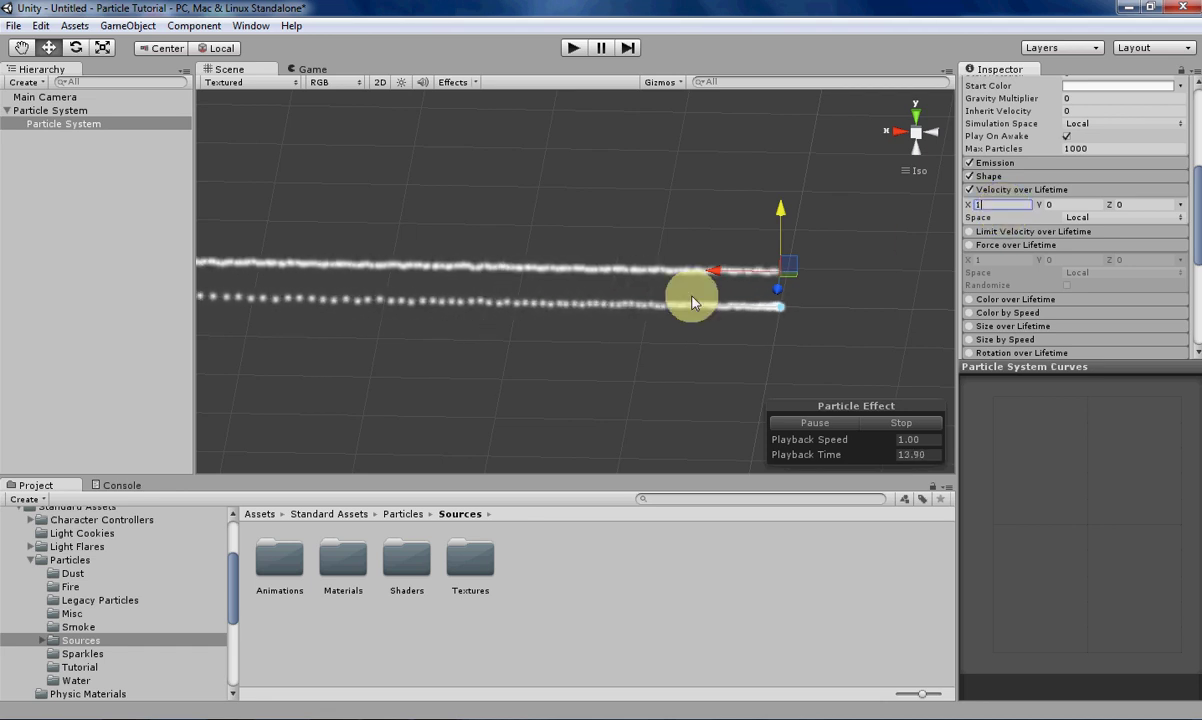
# Compare particle spacing and stream length between the velocity-driven copy and the force-driven original
pyautogui.moveTo(424, 300); pyautogui.dragTo(500, 277, button='middle')
pyautogui.scroll(-3, 501, 277)
pyautogui.keyDown('alt'); pyautogui.moveTo(501, 277); pyautogui.dragTo(486, 254); pyautogui.keyUp('alt')
pyautogui.keyDown('alt'); pyautogui.moveTo(595, 283); pyautogui.dragTo(509, 287); pyautogui.keyUp('alt')
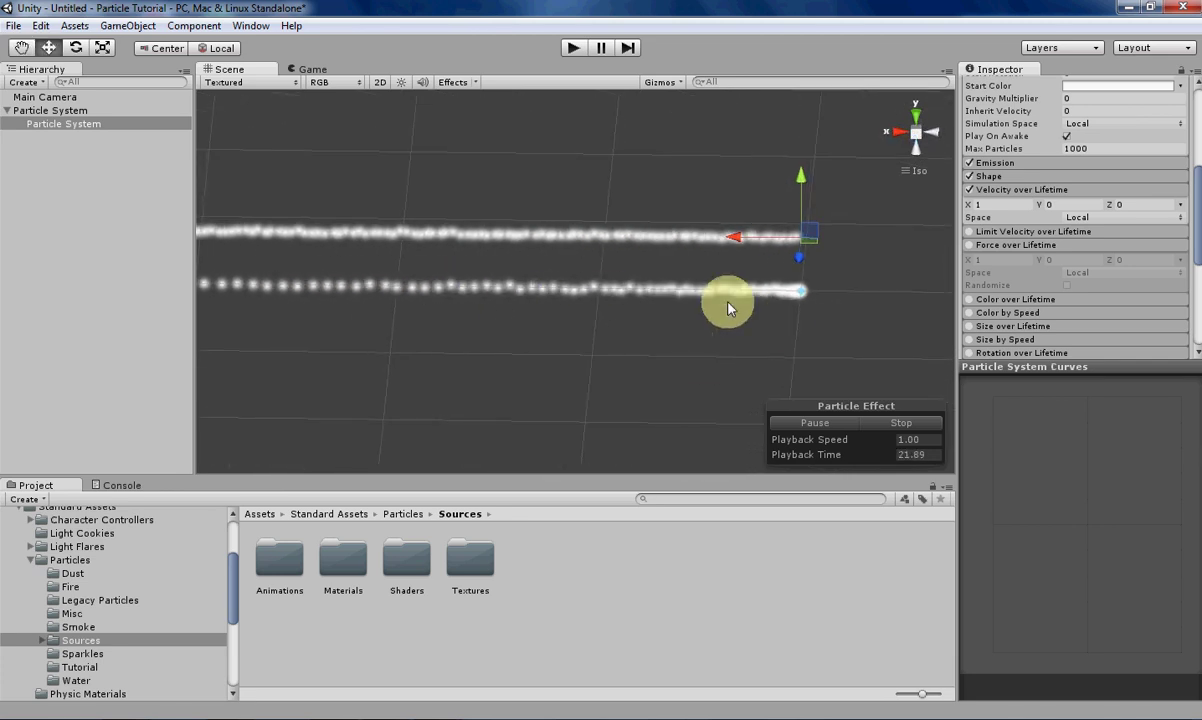
pyautogui.moveTo(470, 282); pyautogui.dragTo(866, 289, button='middle')
pyautogui.scroll(-10, 662, 297)
pyautogui.moveTo(672, 300); pyautogui.dragTo(577, 305, button='middle')
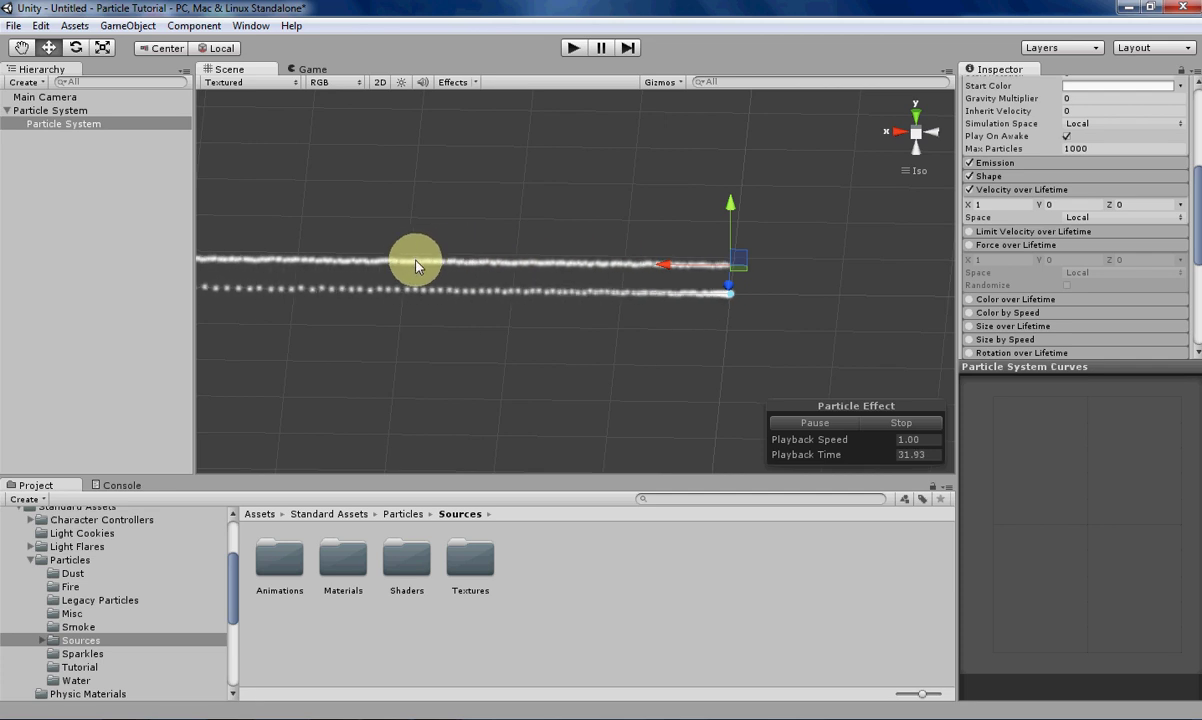
pyautogui.moveTo(398, 339); pyautogui.dragTo(486, 328, button='middle')
pyautogui.scroll(-7, 486, 329)
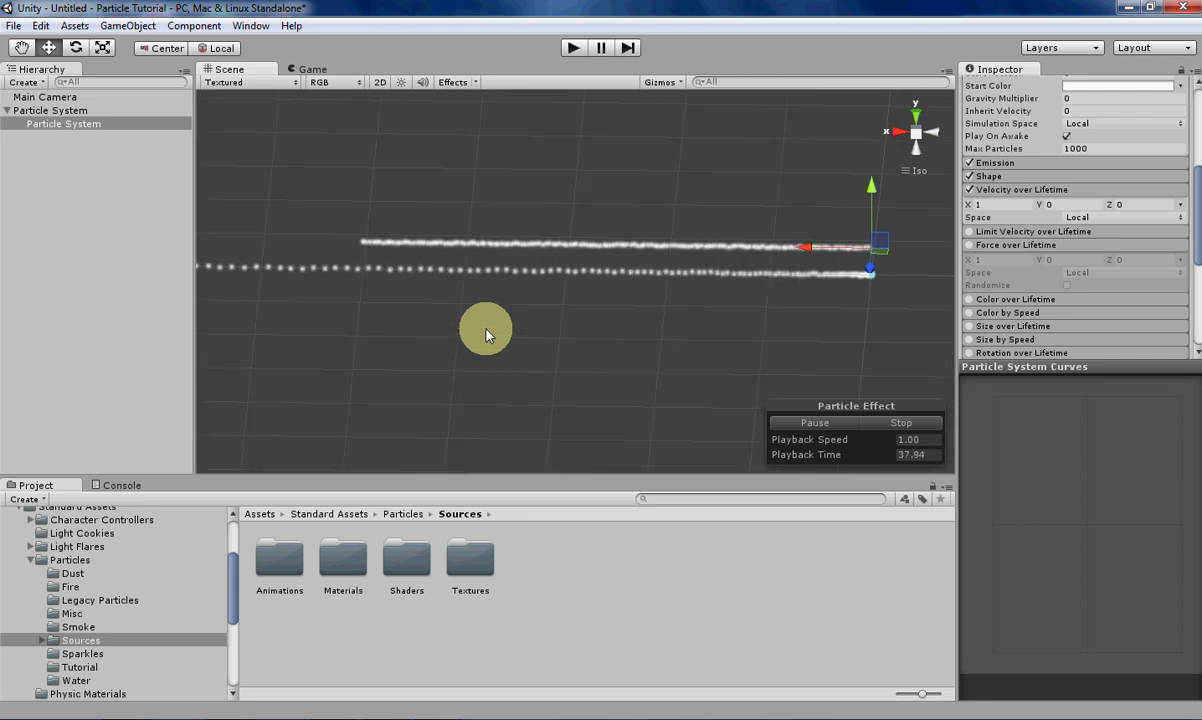
pyautogui.moveTo(708, 300); pyautogui.dragTo(580, 346, button='middle')
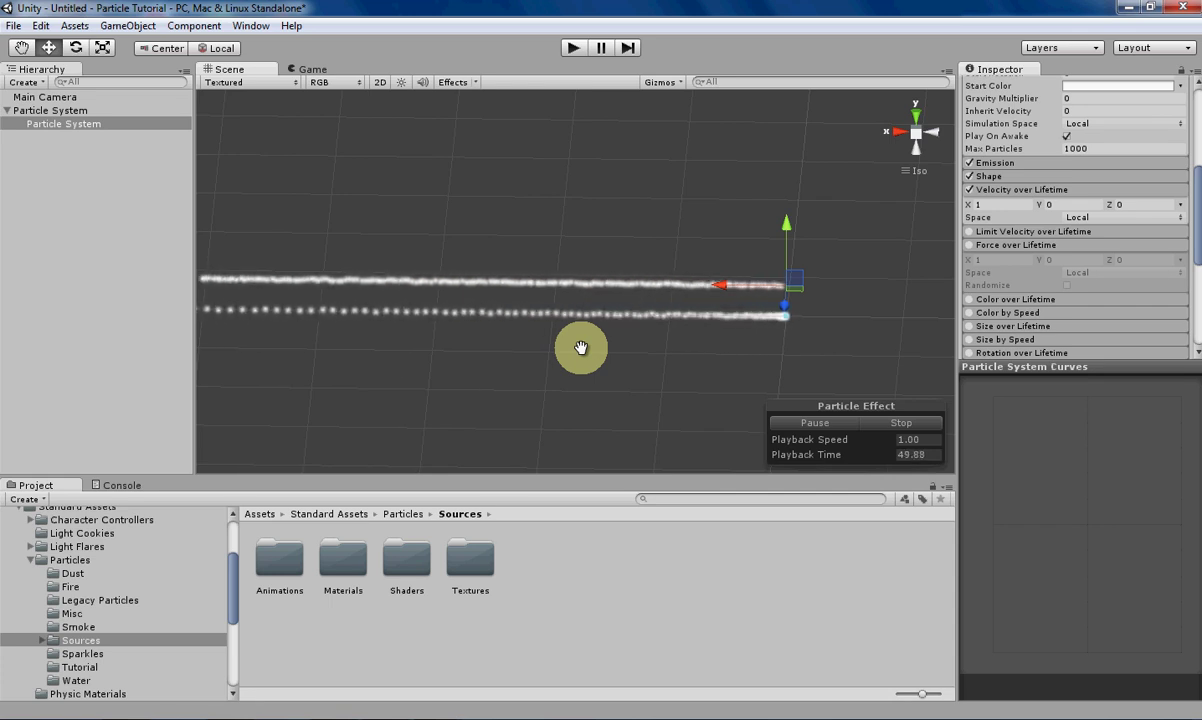
pyautogui.scroll(2, 581, 347)
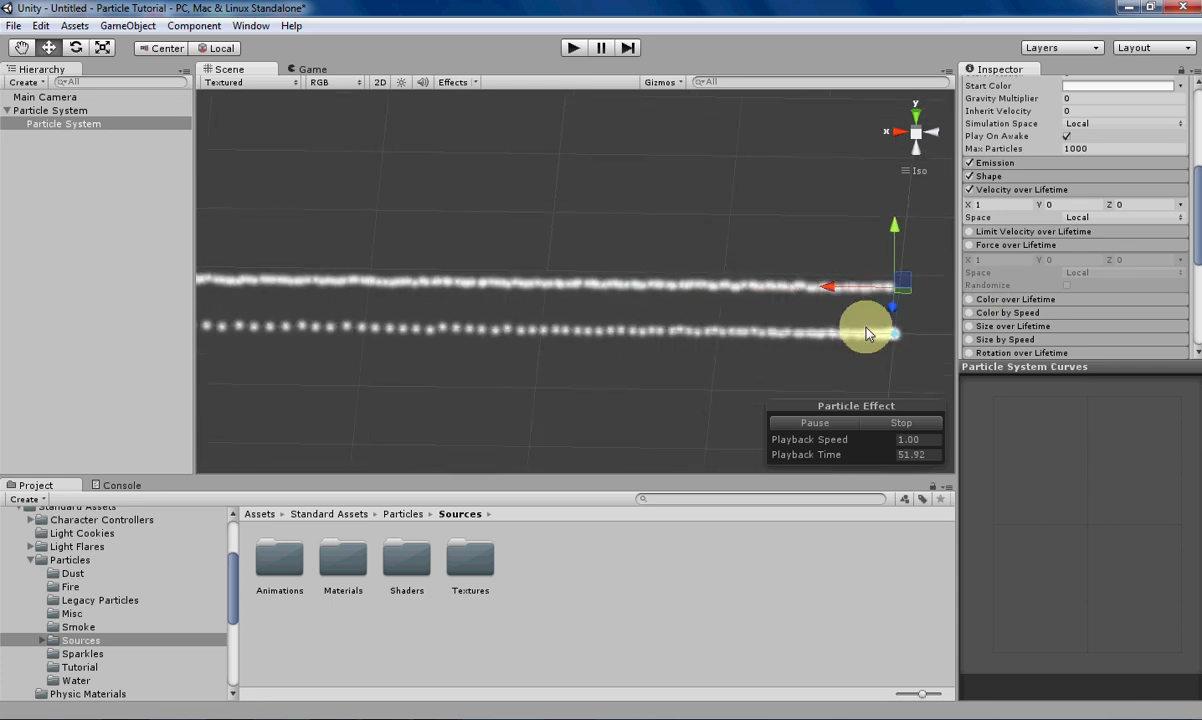
pyautogui.keyDown('alt'); pyautogui.moveTo(915, 301); pyautogui.dragTo(783, 312); pyautogui.keyUp('alt')
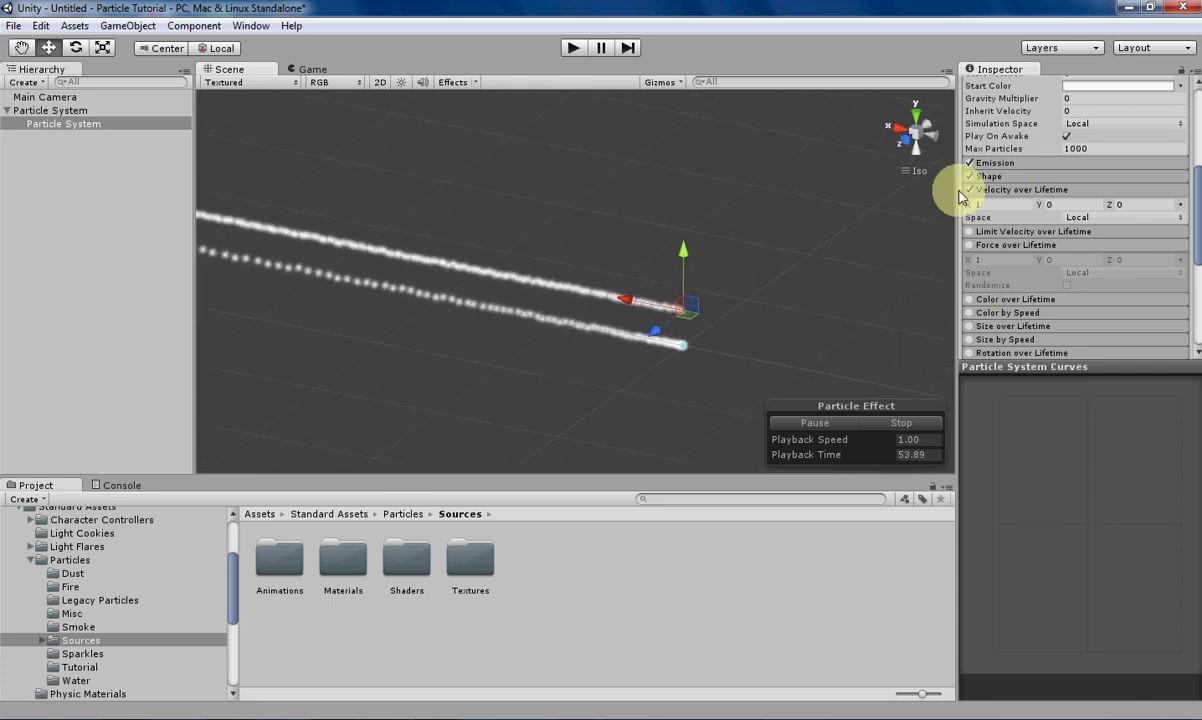
# Restart the particle simulation and compare how the two streams move away from their emitters
pyautogui.click(884, 422)
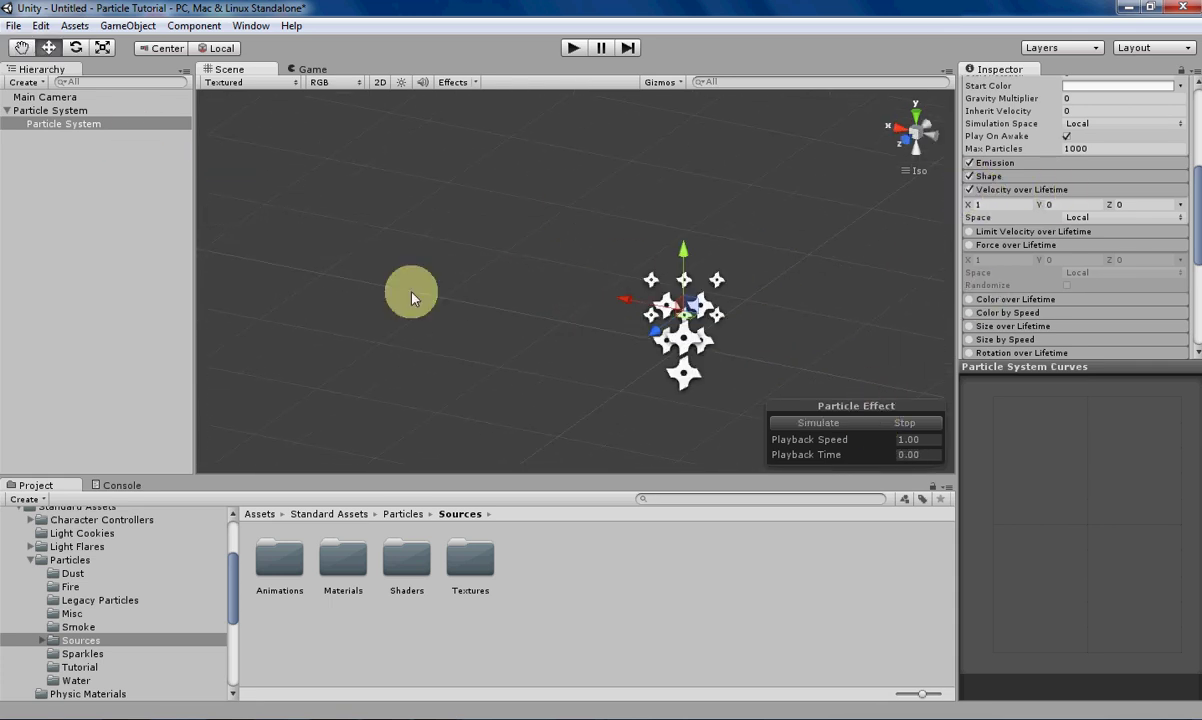
pyautogui.click(808, 424)
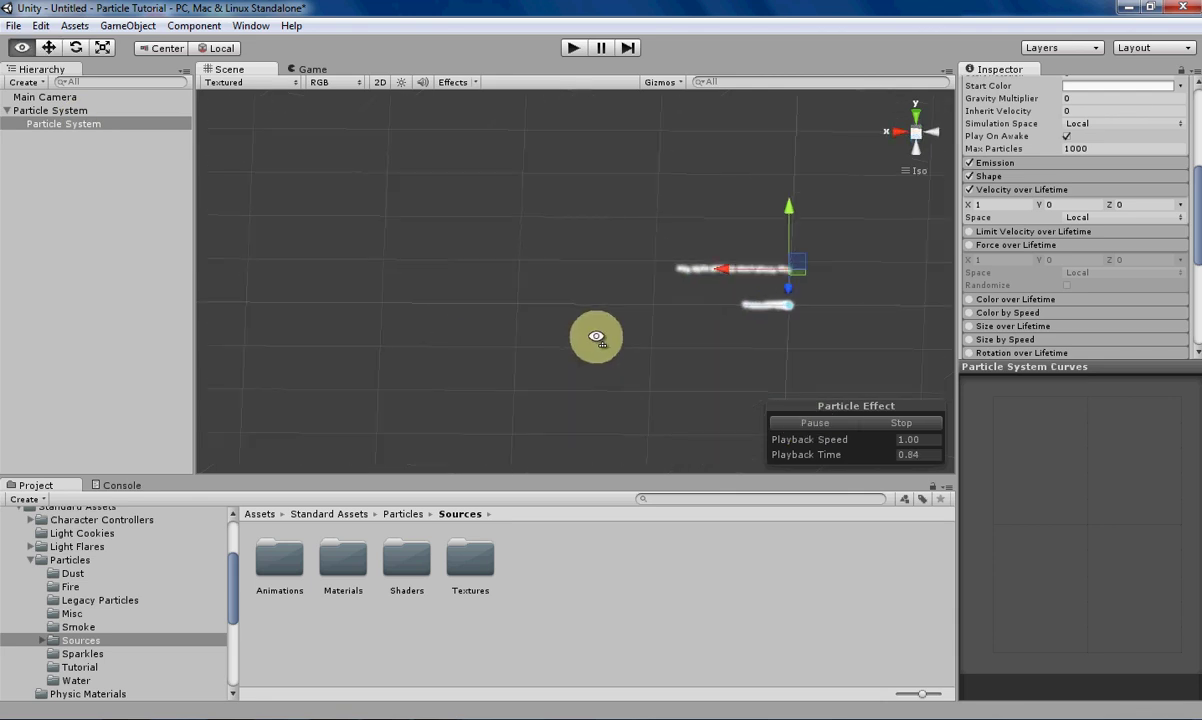
pyautogui.moveTo(760, 341); pyautogui.dragTo(716, 340, button='middle')
pyautogui.scroll(-10, 306, 369)
pyautogui.moveTo(355, 358); pyautogui.dragTo(366, 322, button='middle')
pyautogui.keyDown('alt'); pyautogui.moveTo(370, 317); pyautogui.dragTo(528, 320); pyautogui.keyUp('alt')
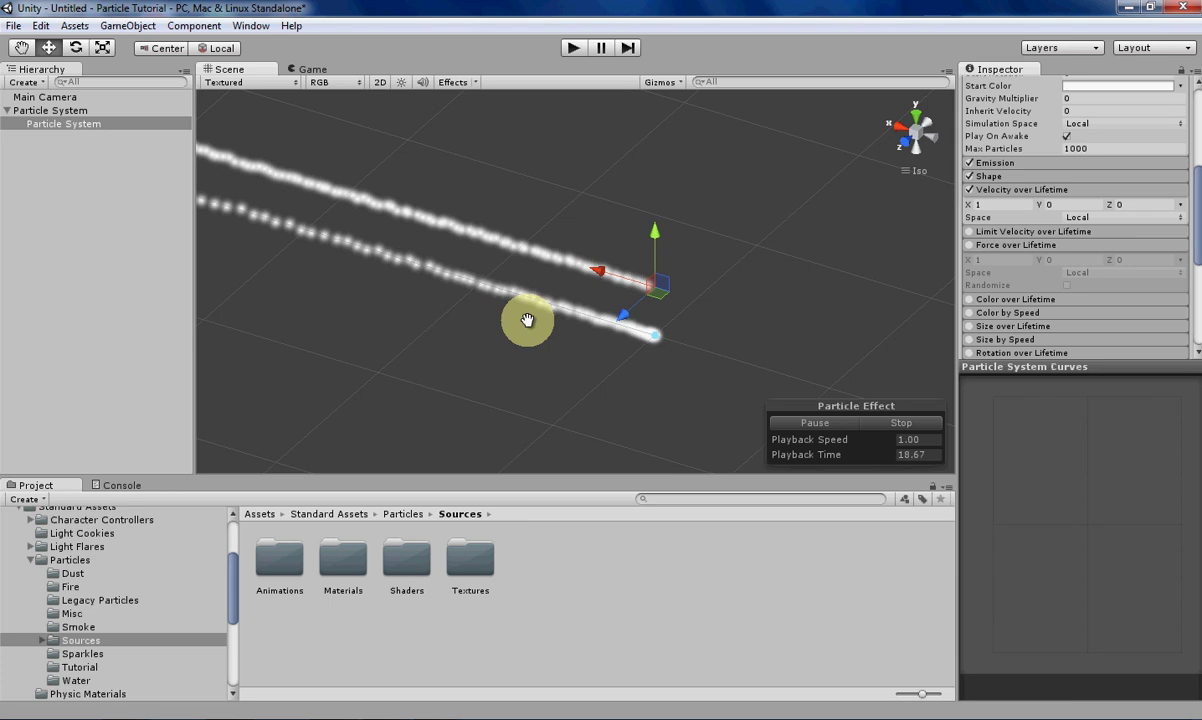
pyautogui.keyDown('alt'); pyautogui.moveTo(569, 421); pyautogui.dragTo(574, 290); pyautogui.keyUp('alt')
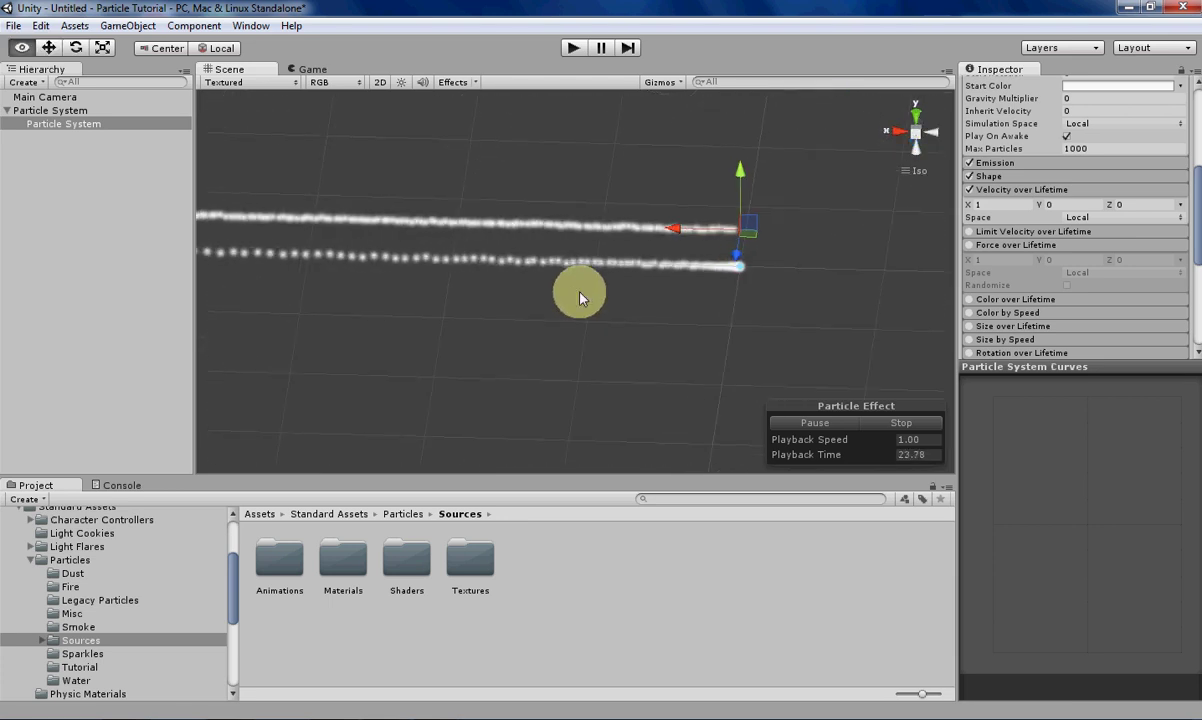
# Delete the child particle system and reselect the original one
pyautogui.click(45, 110)
pyautogui.click(75, 124)
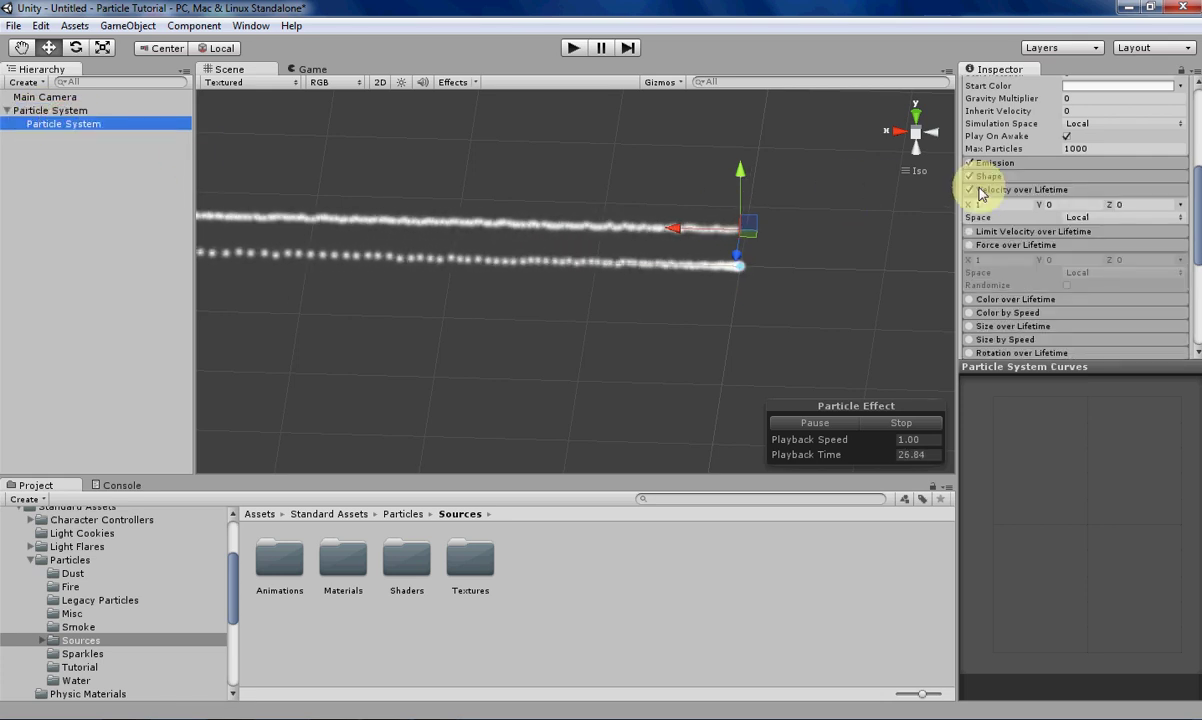
pyautogui.rightClick(86, 122)
pyautogui.click(163, 211)
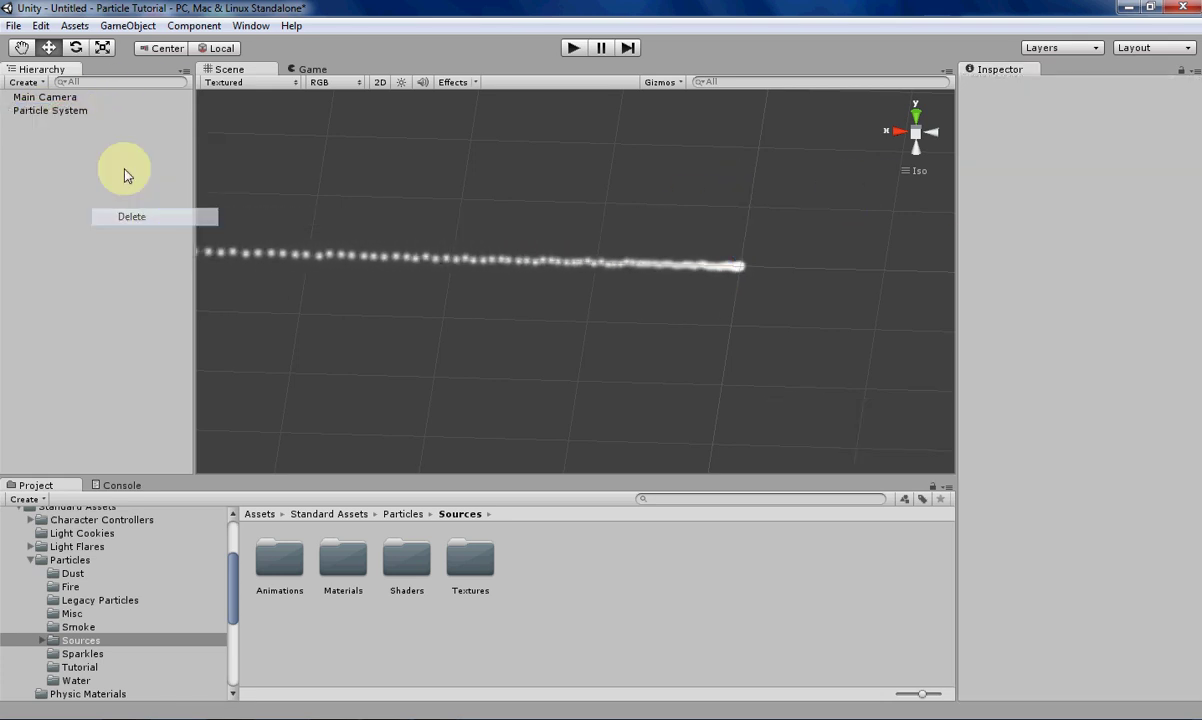
pyautogui.click(58, 111)
pyautogui.keyDown('alt'); pyautogui.moveTo(700, 295); pyautogui.dragTo(690, 318); pyautogui.keyUp('alt')
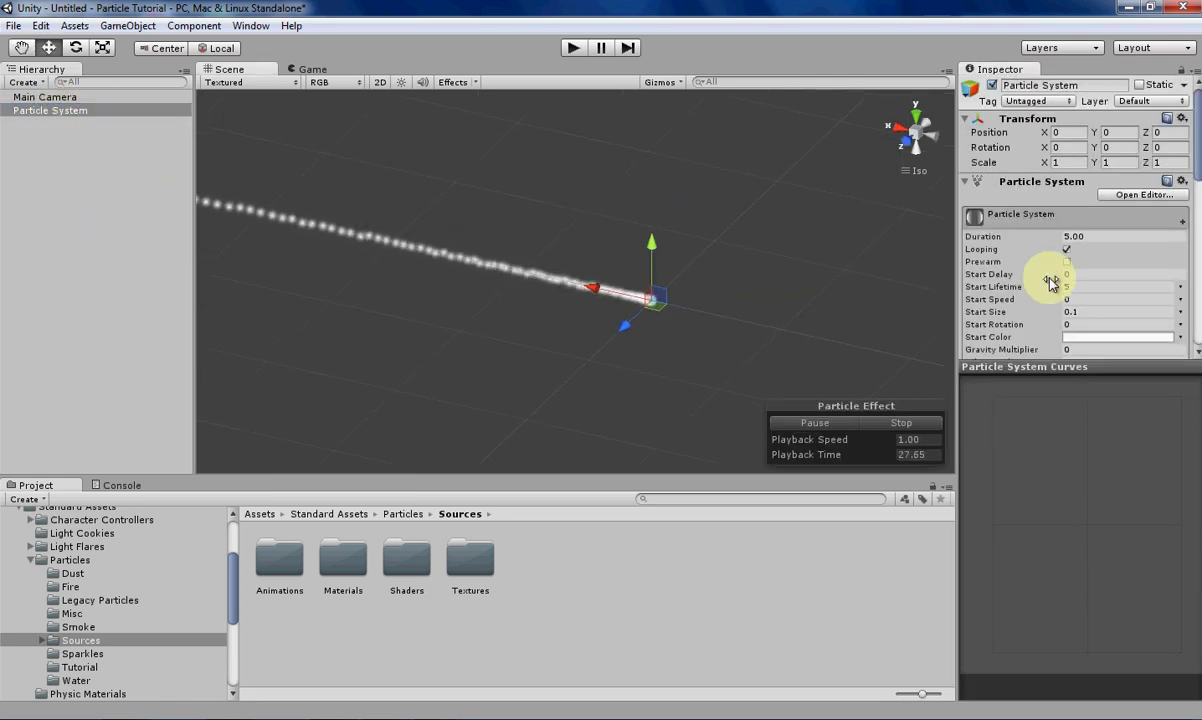
# Switch the Force over Lifetime values of the particle system from Constant to Curve mode
pyautogui.scroll(-5, 1003, 320)
pyautogui.scroll(-3, 1003, 320)
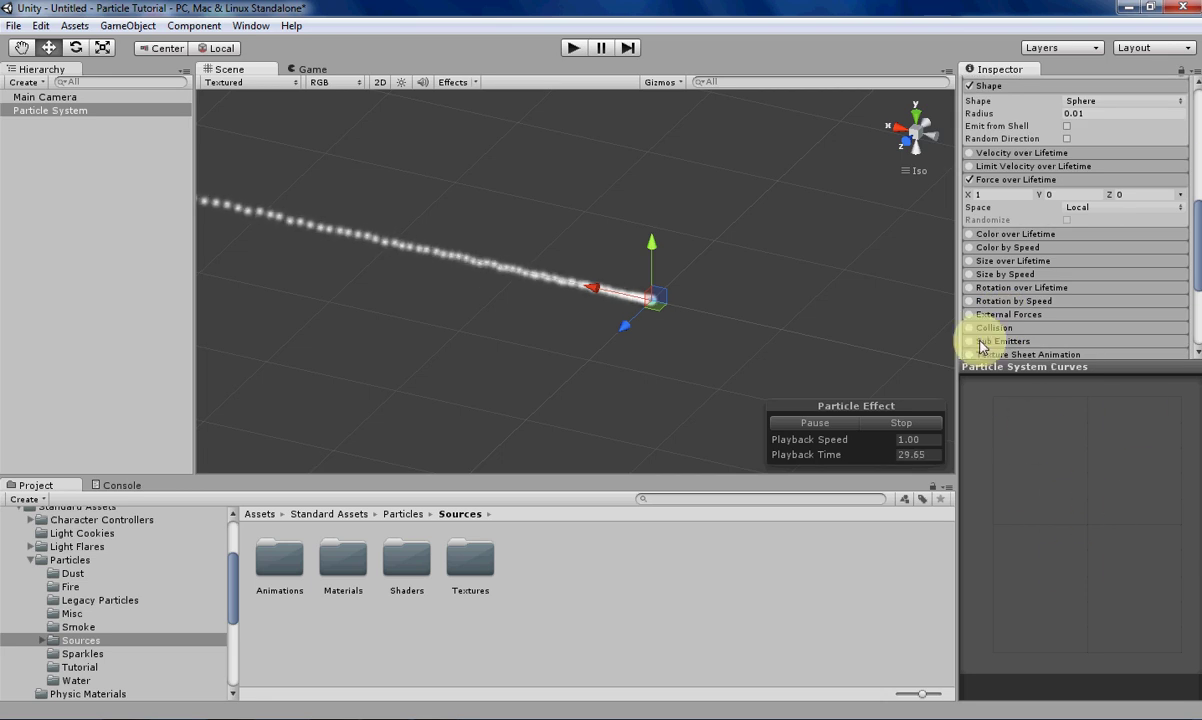
pyautogui.keyDown('alt'); pyautogui.moveTo(585, 326); pyautogui.dragTo(593, 250); pyautogui.keyUp('alt')
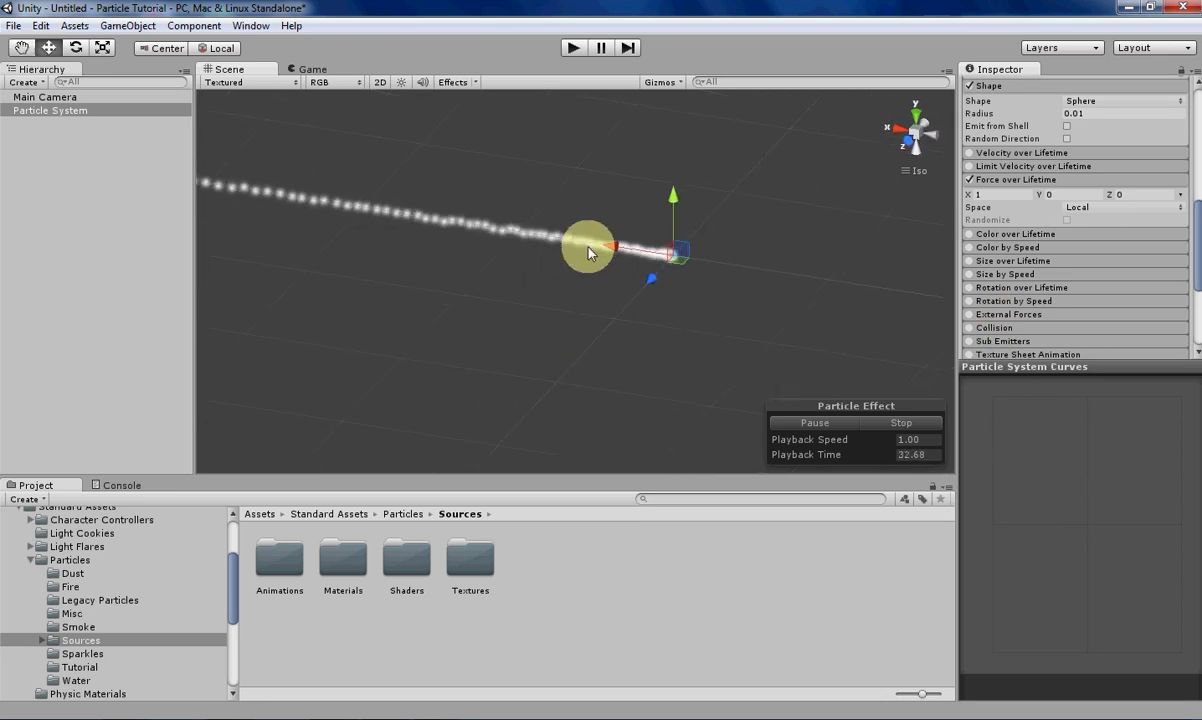
pyautogui.click(1181, 198)
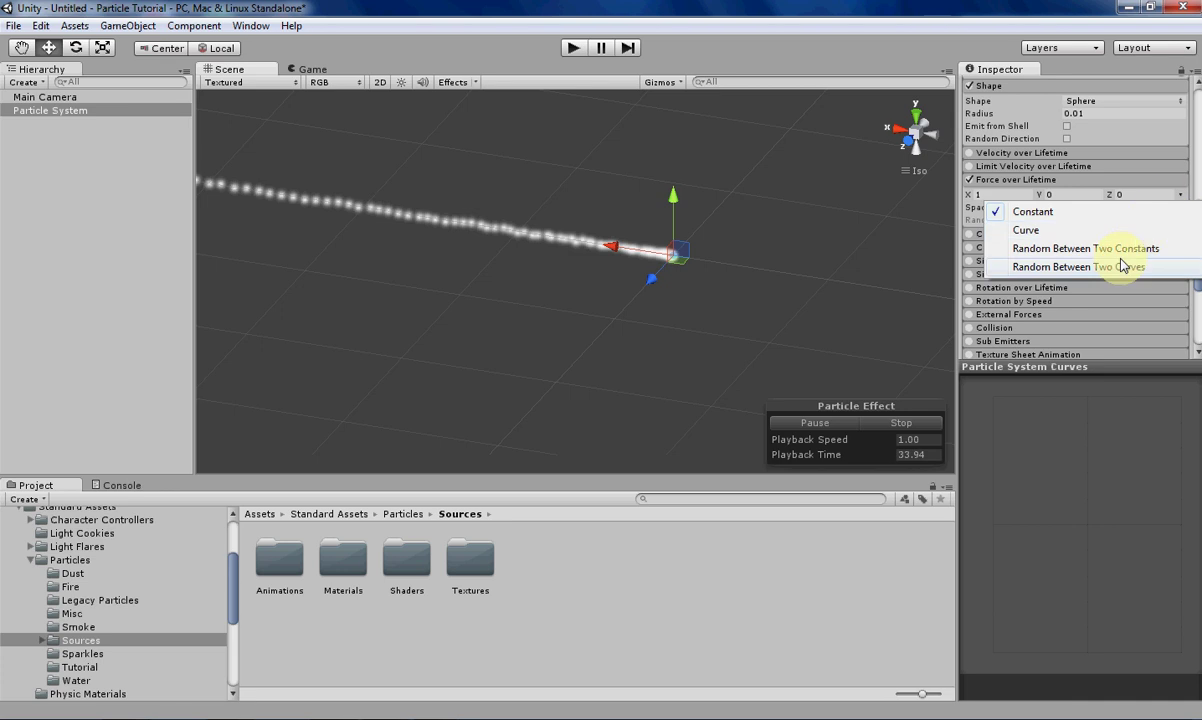
pyautogui.click(1034, 232)
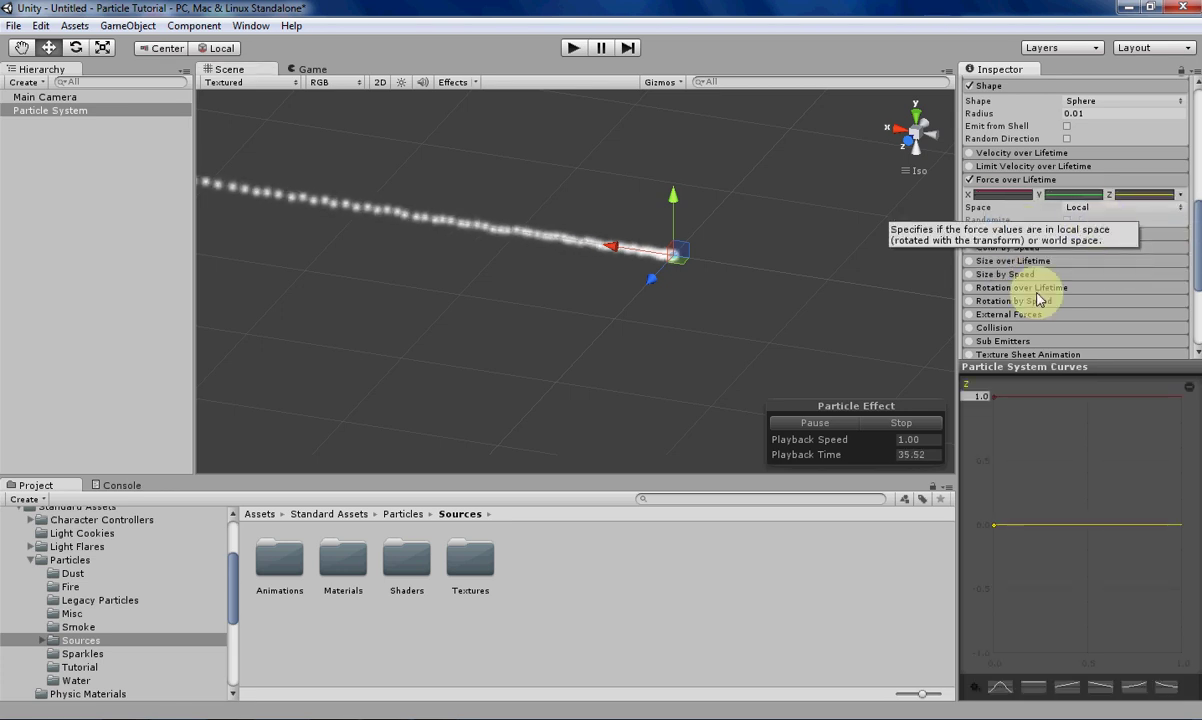
# Look over the available curve presets and examine the particle stream in the scene from several angles
pyautogui.click(976, 688)
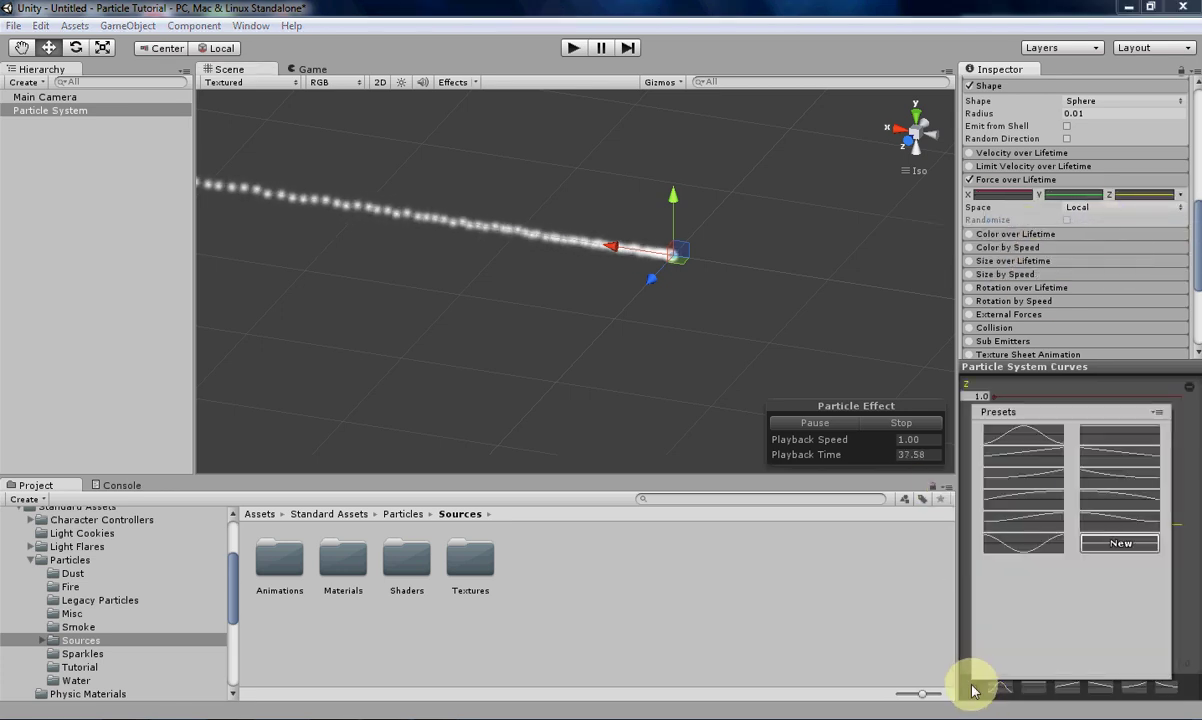
pyautogui.click(628, 311)
pyautogui.keyDown('alt'); pyautogui.moveTo(628, 311); pyautogui.dragTo(772, 273); pyautogui.keyUp('alt')
pyautogui.moveTo(650, 266); pyautogui.dragTo(630, 353, button='middle')
pyautogui.keyDown('alt'); pyautogui.moveTo(541, 331); pyautogui.dragTo(593, 296); pyautogui.keyUp('alt')
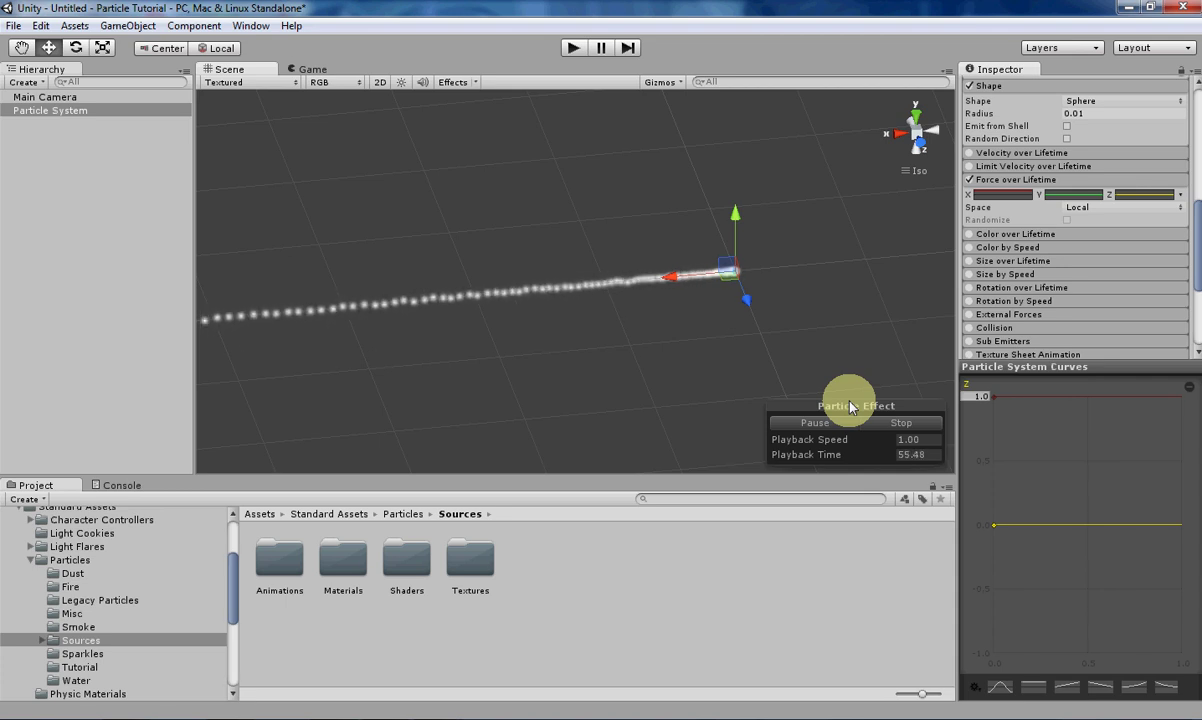
pyautogui.keyDown('alt'); pyautogui.moveTo(768, 319); pyautogui.dragTo(678, 273); pyautogui.keyUp('alt')
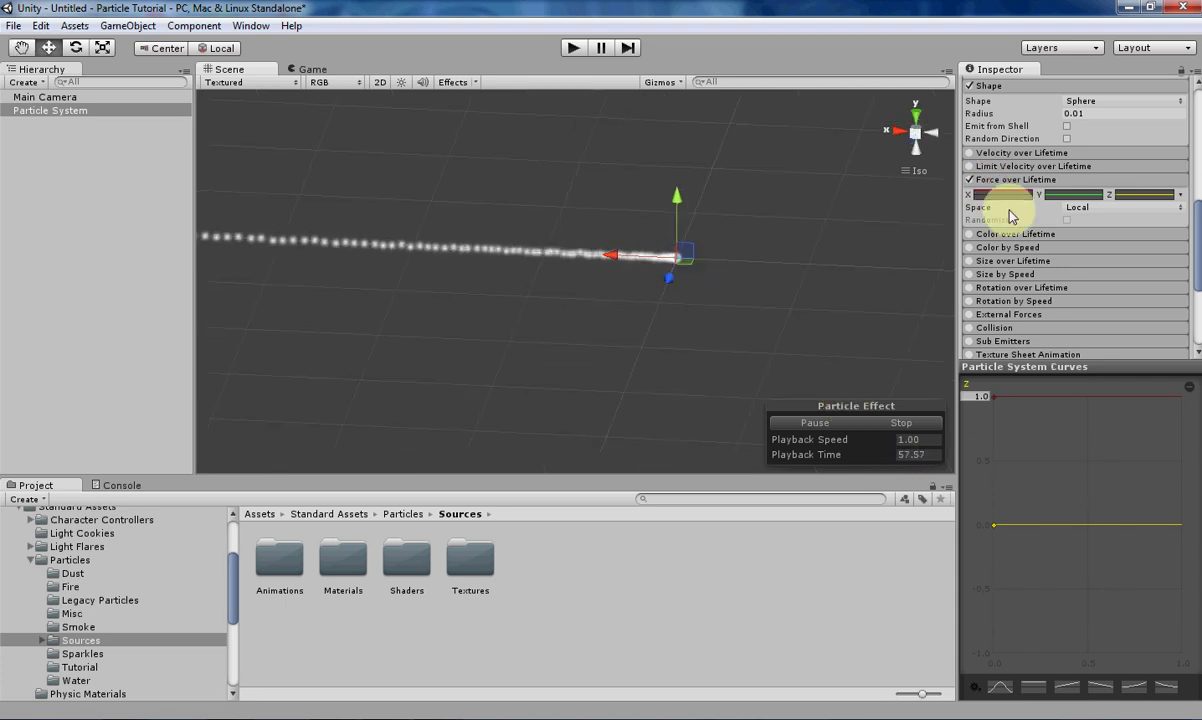
pyautogui.moveTo(503, 187); pyautogui.dragTo(706, 219, button='middle')
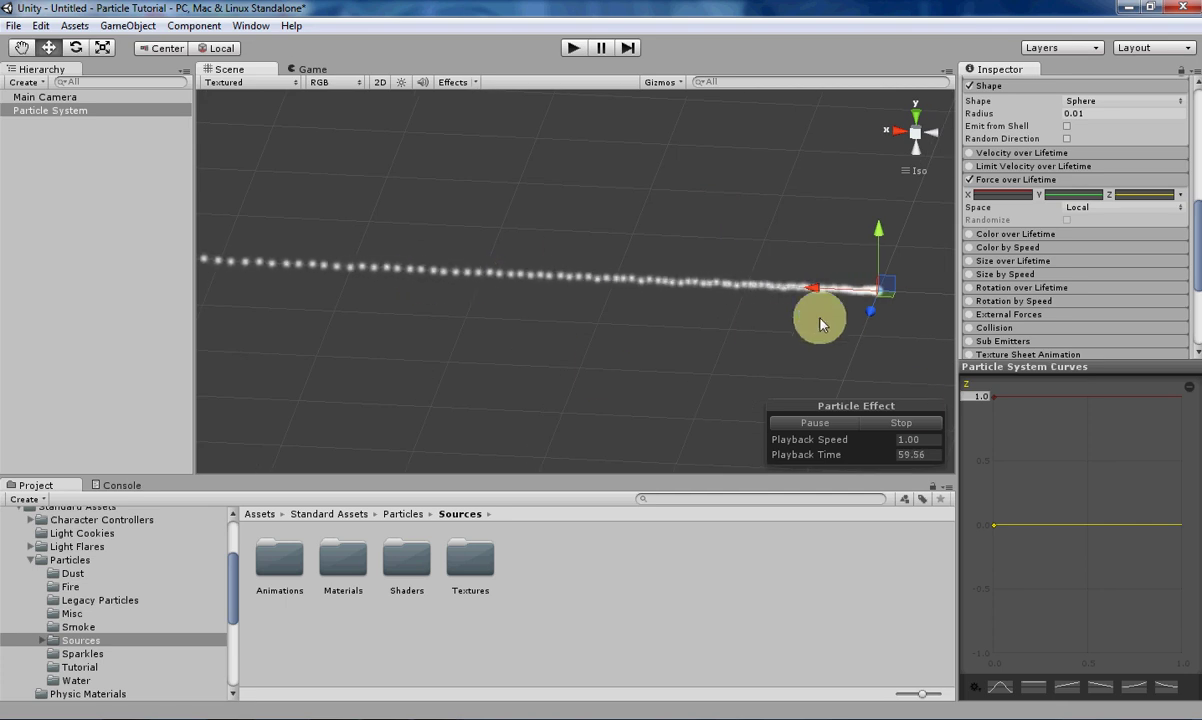
pyautogui.moveTo(736, 292); pyautogui.dragTo(545, 279, button='middle')
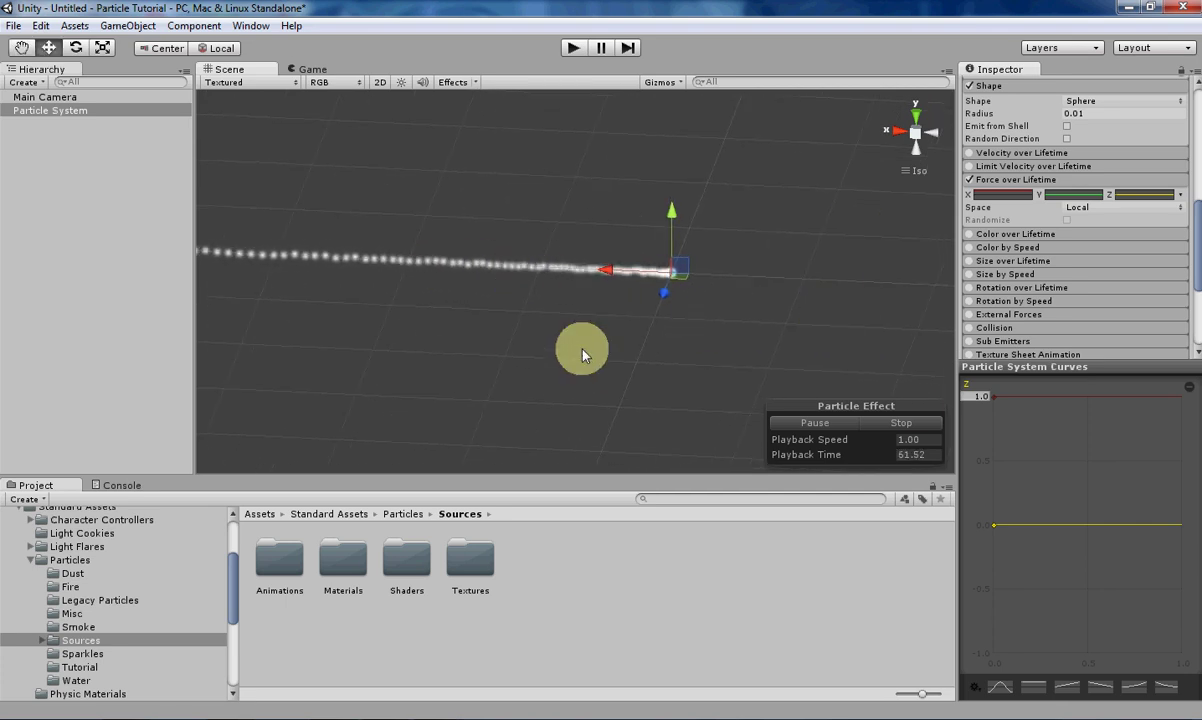
pyautogui.keyDown('alt'); pyautogui.moveTo(561, 349); pyautogui.dragTo(668, 350); pyautogui.keyUp('alt')
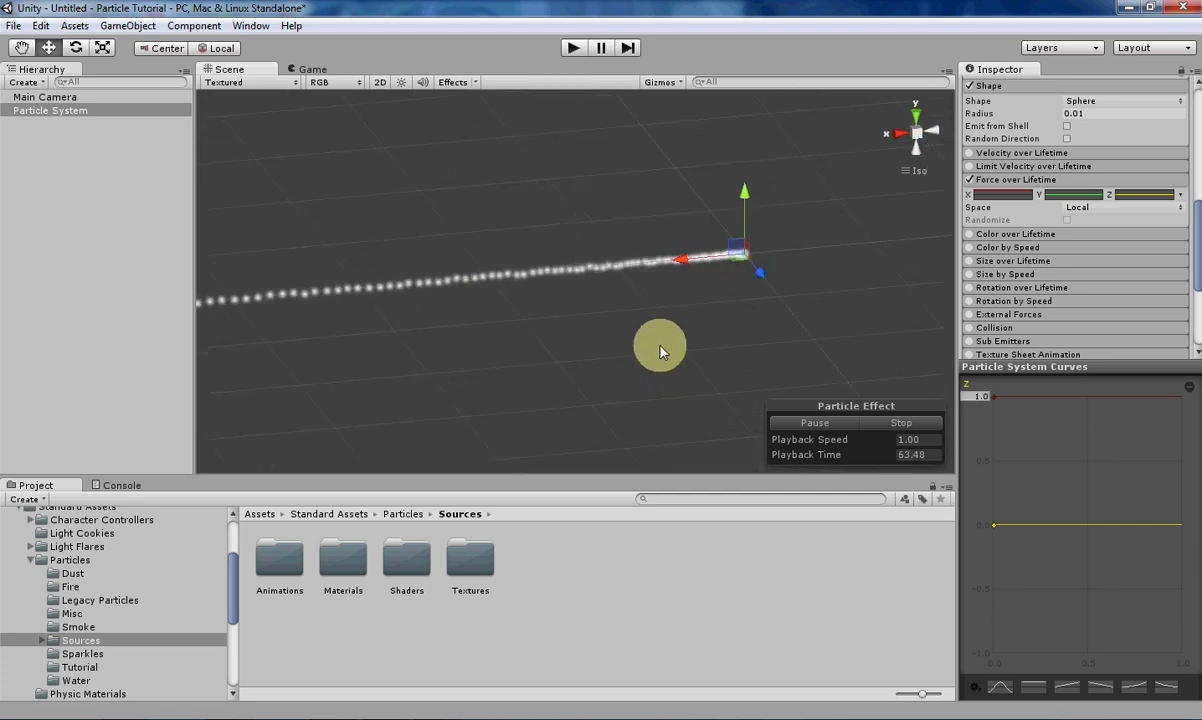
# Try the bell-shaped preset on the Y force curve, and replace it with the inverted bell preset running from 1 to -1 and back
pyautogui.click(1066, 195)
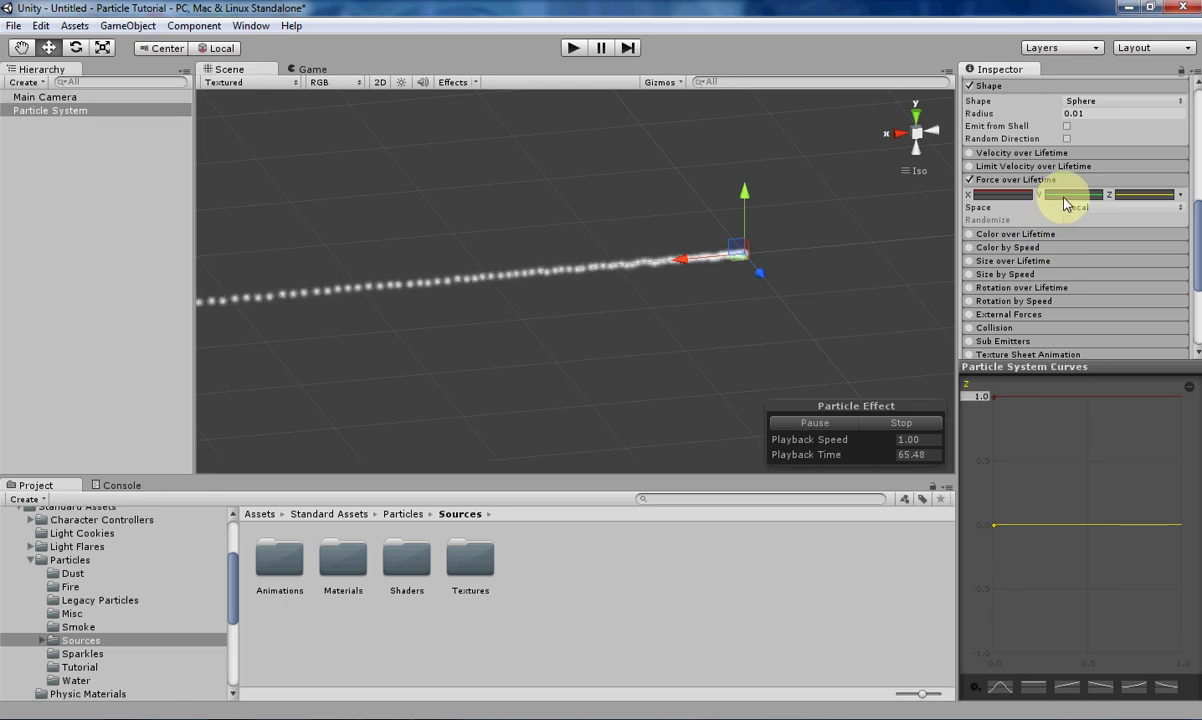
pyautogui.click(999, 687)
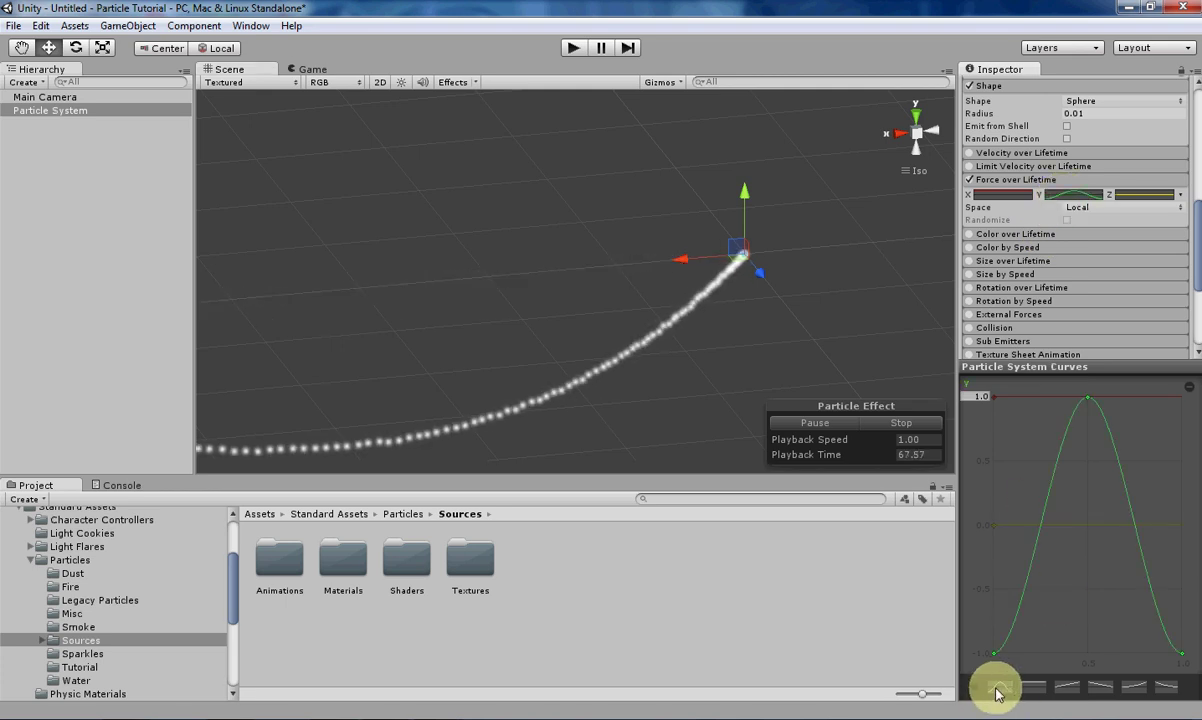
pyautogui.click(974, 688)
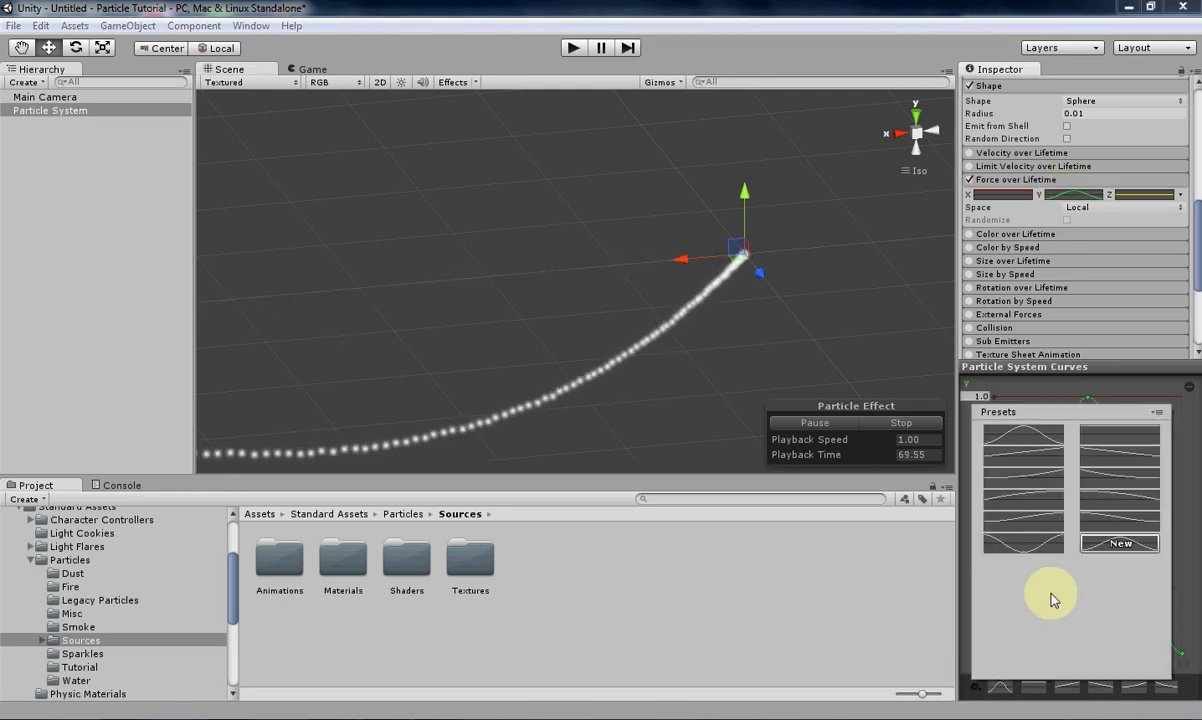
pyautogui.click(1043, 552)
pyautogui.click(786, 327)
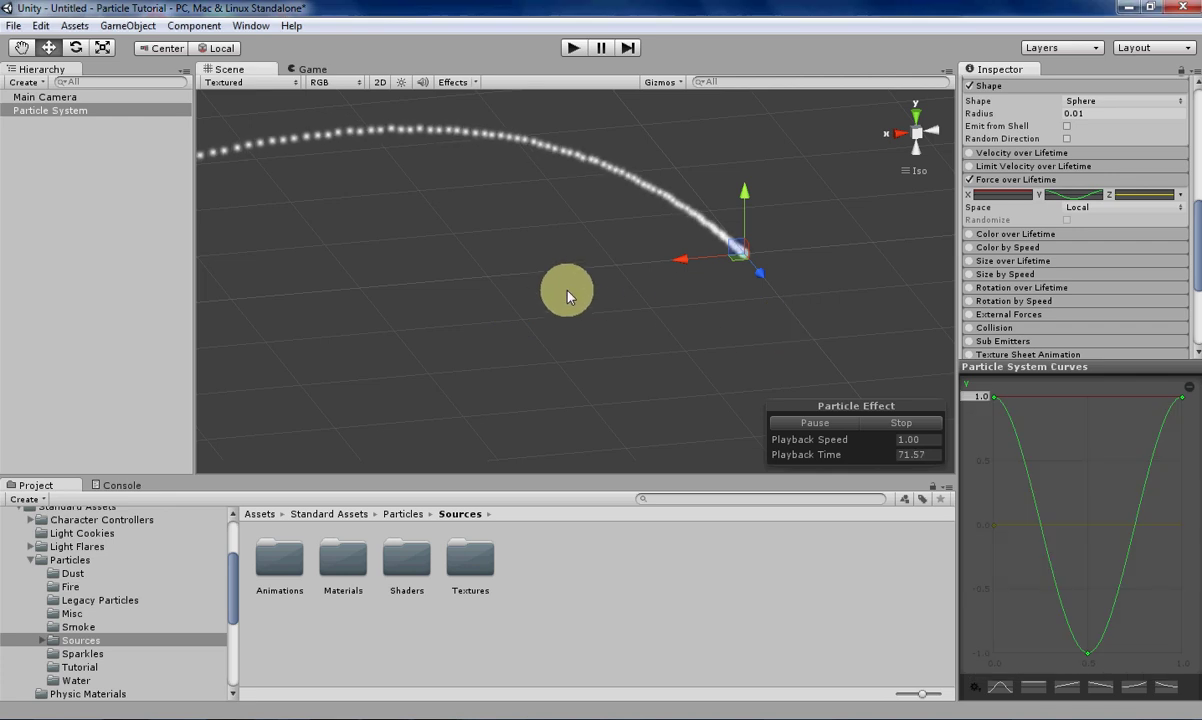
# Examine from several angles how the particle stream's path follows the Y force curve over the particles' lifetime
pyautogui.moveTo(569, 293); pyautogui.dragTo(589, 260, button='right')
pyautogui.keyDown('alt'); pyautogui.moveTo(589, 262); pyautogui.dragTo(546, 303); pyautogui.keyUp('alt')
pyautogui.moveTo(440, 312); pyautogui.dragTo(494, 259, button='middle')
pyautogui.moveTo(494, 259); pyautogui.dragTo(694, 293)
pyautogui.moveTo(679, 374); pyautogui.dragTo(703, 357)
pyautogui.moveTo(716, 309); pyautogui.dragTo(649, 311, button='middle')
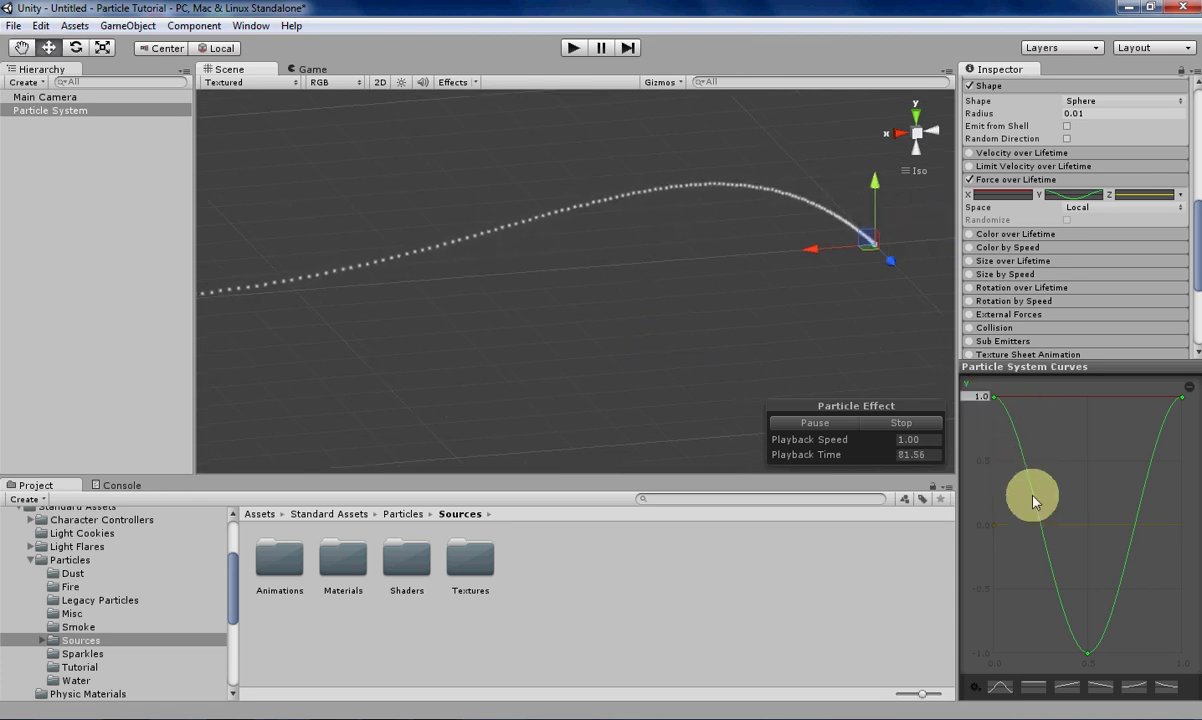
pyautogui.moveTo(650, 347); pyautogui.dragTo(684, 324, button='middle')
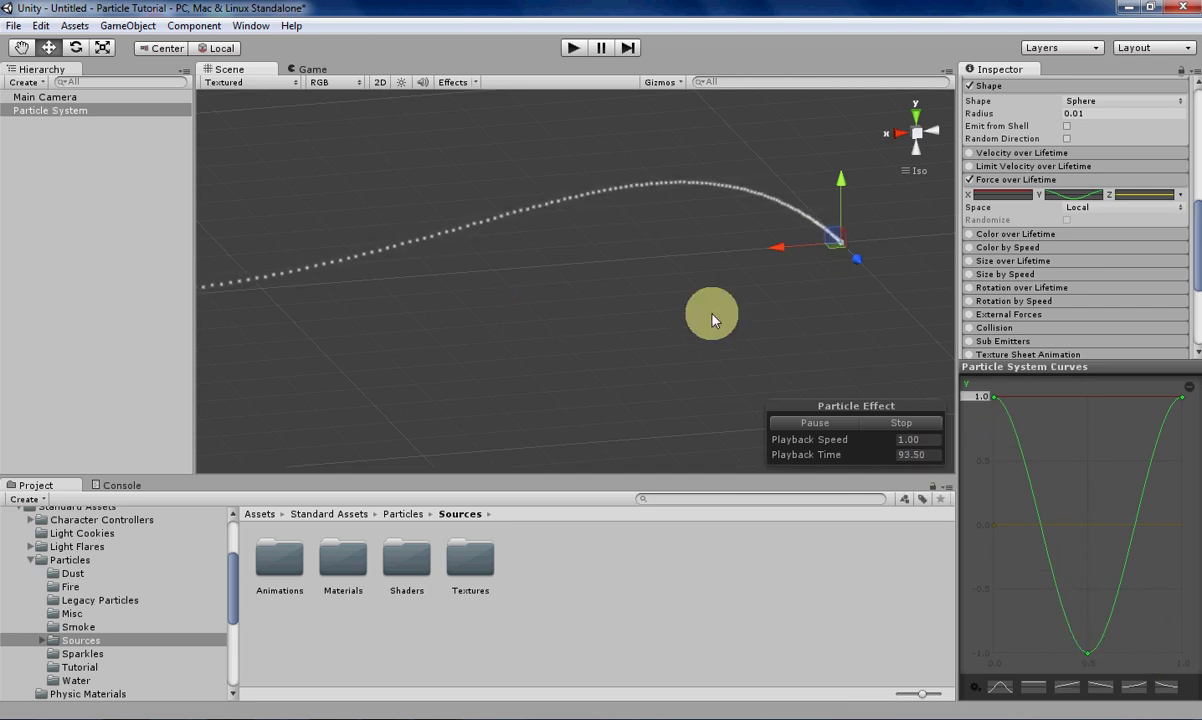
pyautogui.moveTo(644, 364); pyautogui.dragTo(494, 325, button='middle')
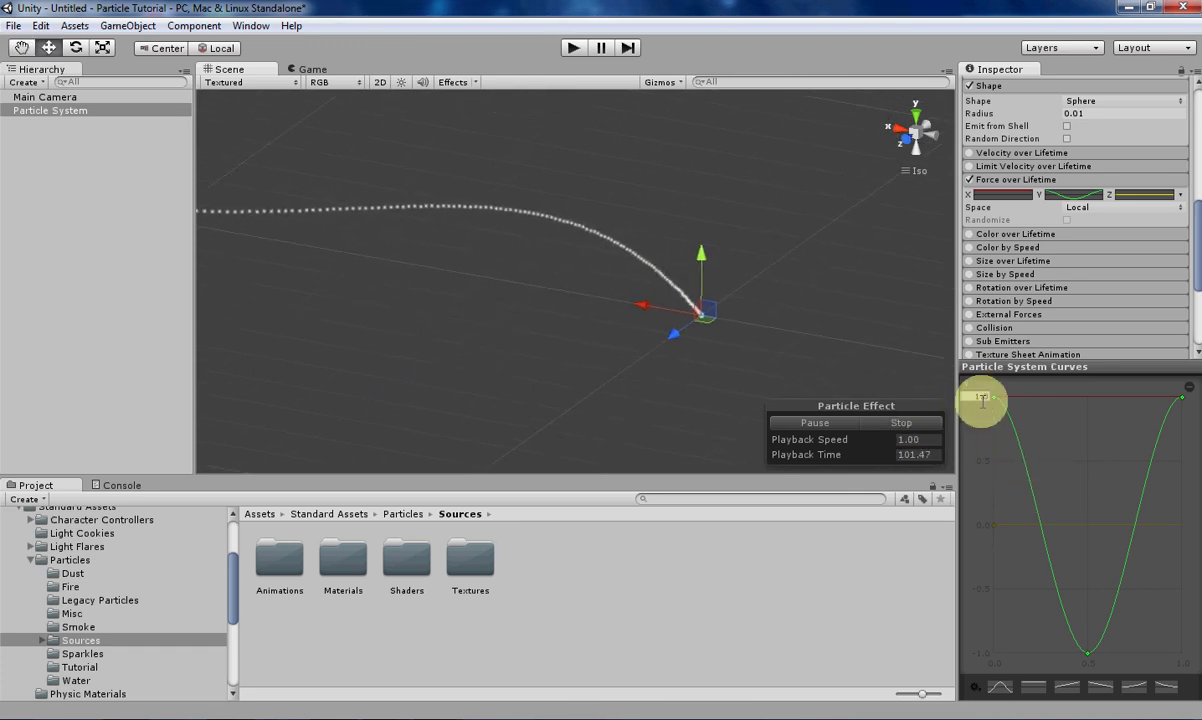
pyautogui.moveTo(662, 350); pyautogui.dragTo(711, 346, button='middle')
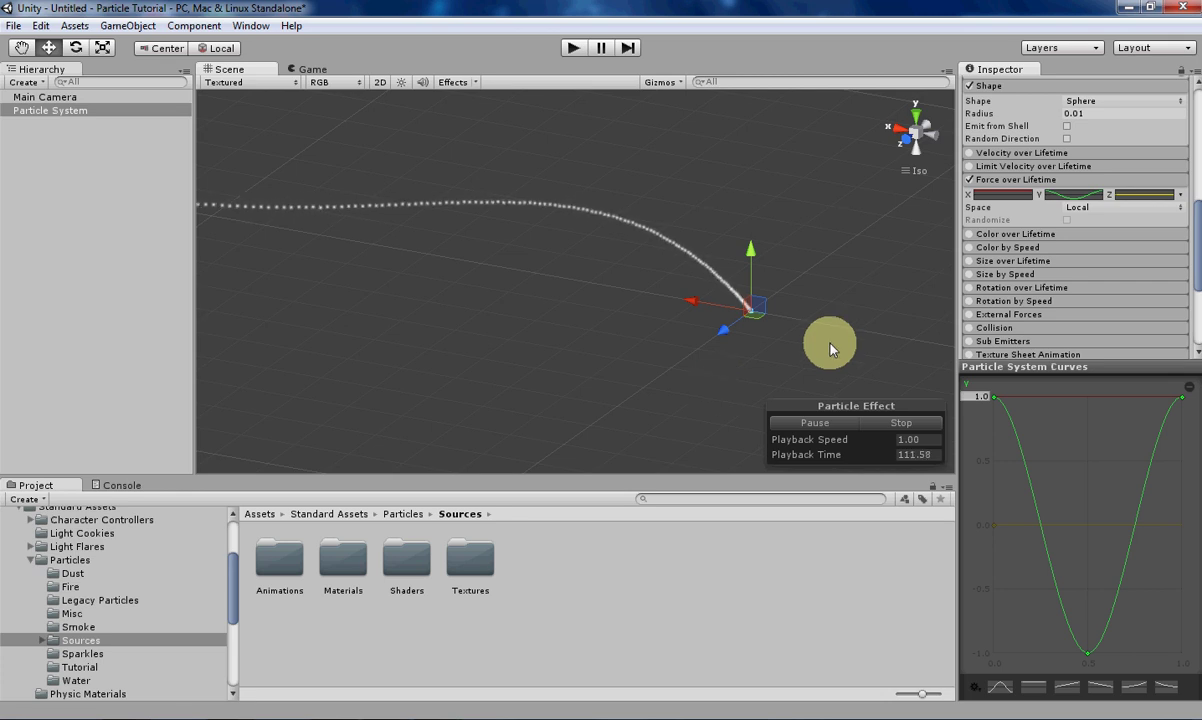
pyautogui.keyDown('alt'); pyautogui.moveTo(790, 332); pyautogui.dragTo(478, 239); pyautogui.keyUp('alt')
pyautogui.moveTo(348, 240); pyautogui.dragTo(453, 288, button='middle')
pyautogui.moveTo(452, 289); pyautogui.dragTo(423, 284)
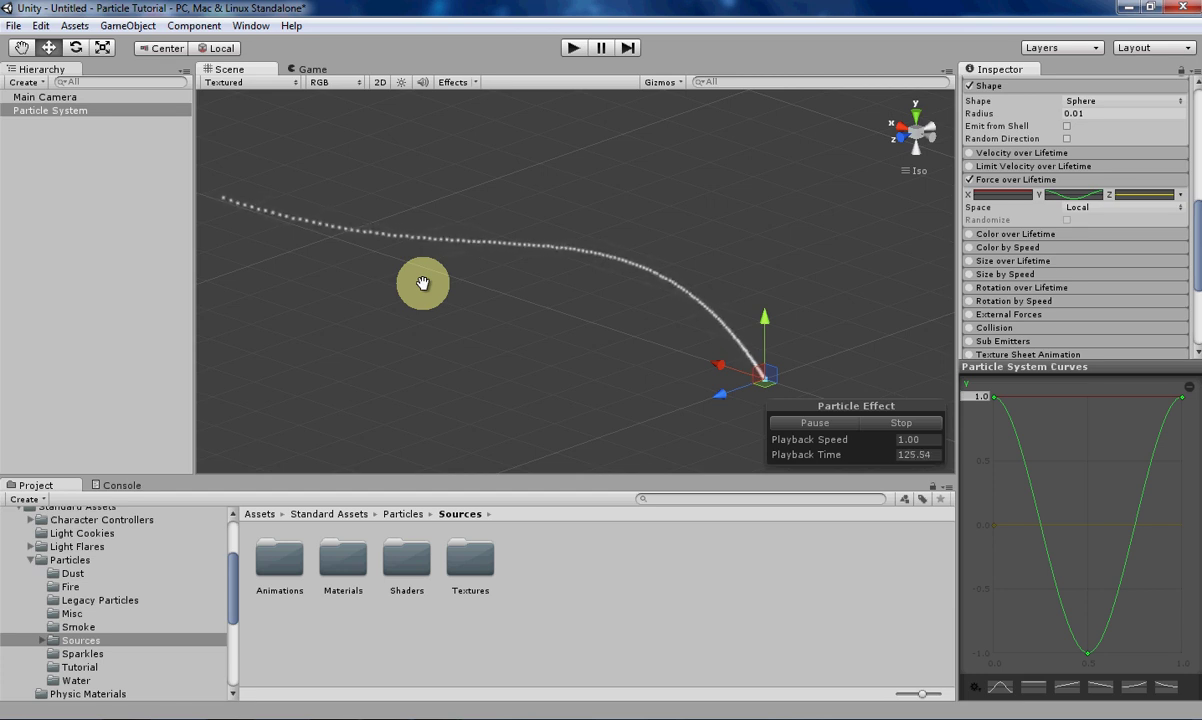
pyautogui.keyDown('alt'); pyautogui.moveTo(598, 334); pyautogui.dragTo(460, 363); pyautogui.keyUp('alt')
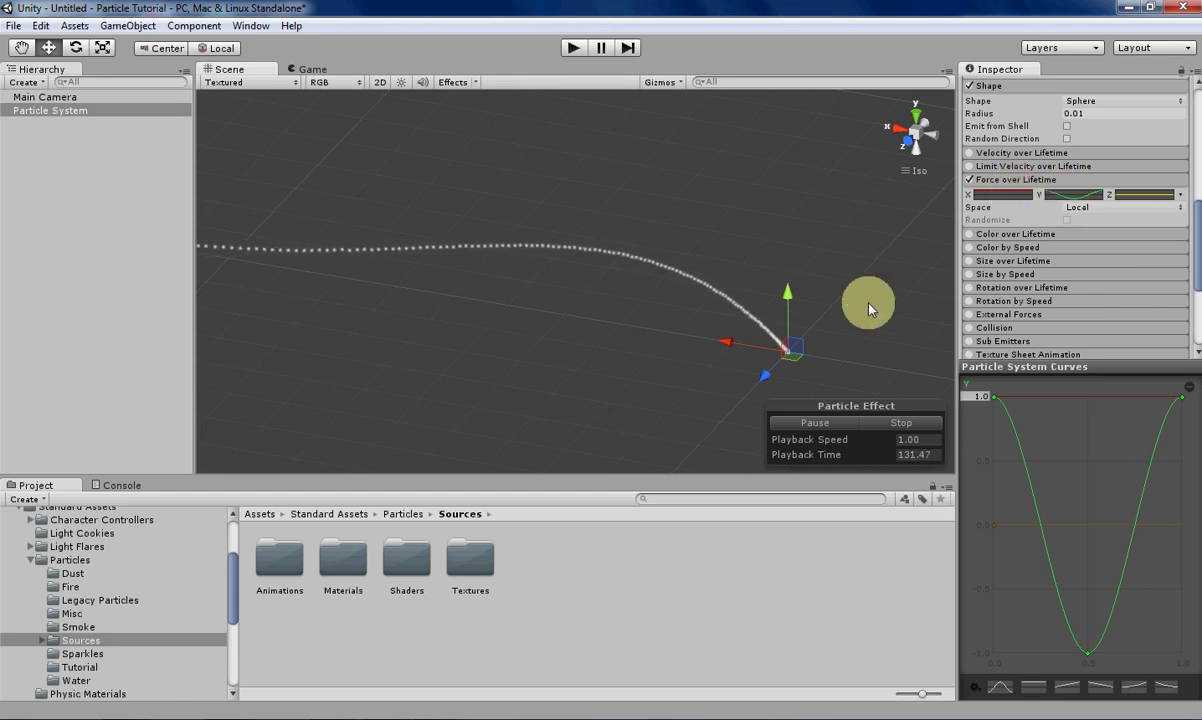
pyautogui.keyDown('alt'); pyautogui.moveTo(764, 305); pyautogui.dragTo(802, 302); pyautogui.keyUp('alt')
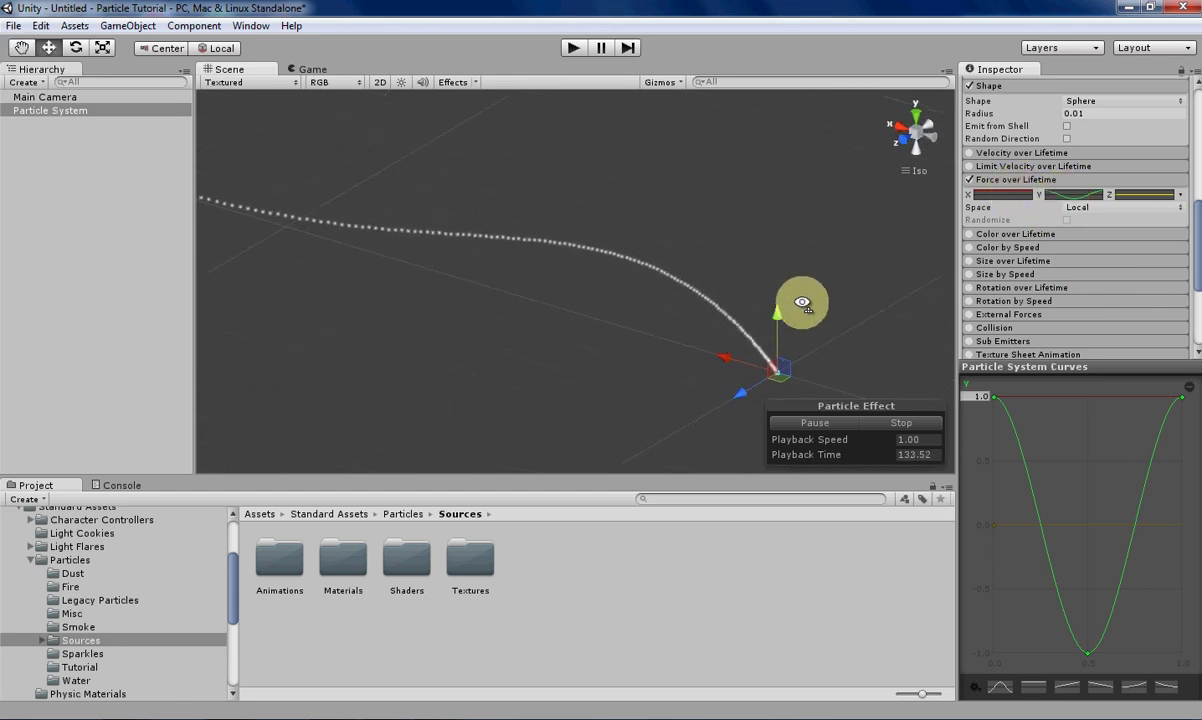